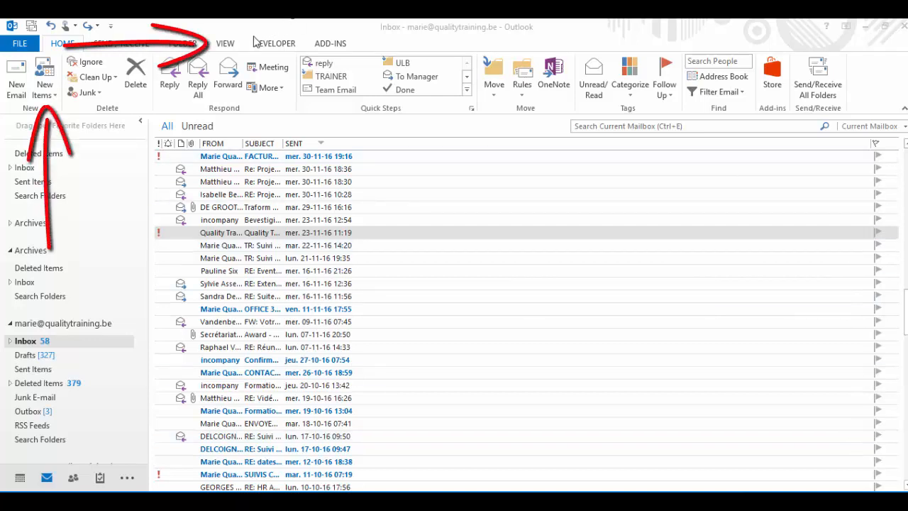
- Add a conditional formatting rule to the inbox view and name it with the sender's first name
click(227, 47)
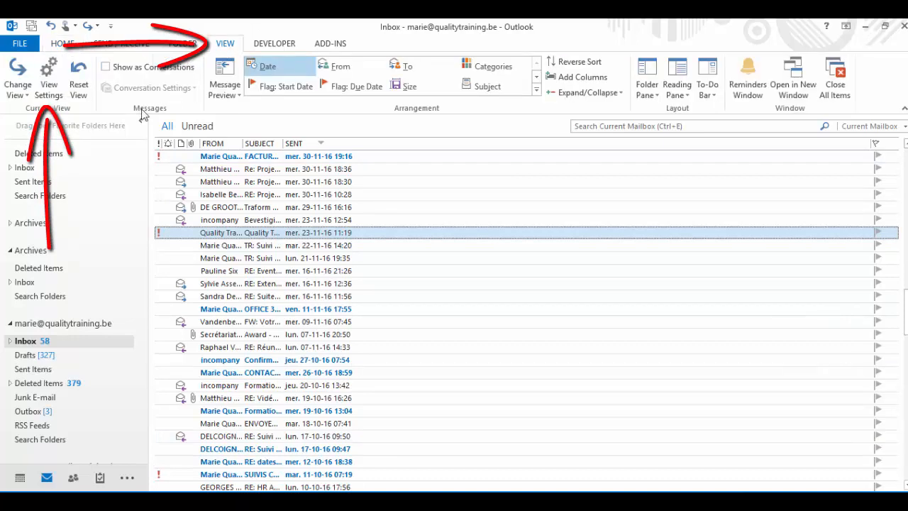
click(50, 91)
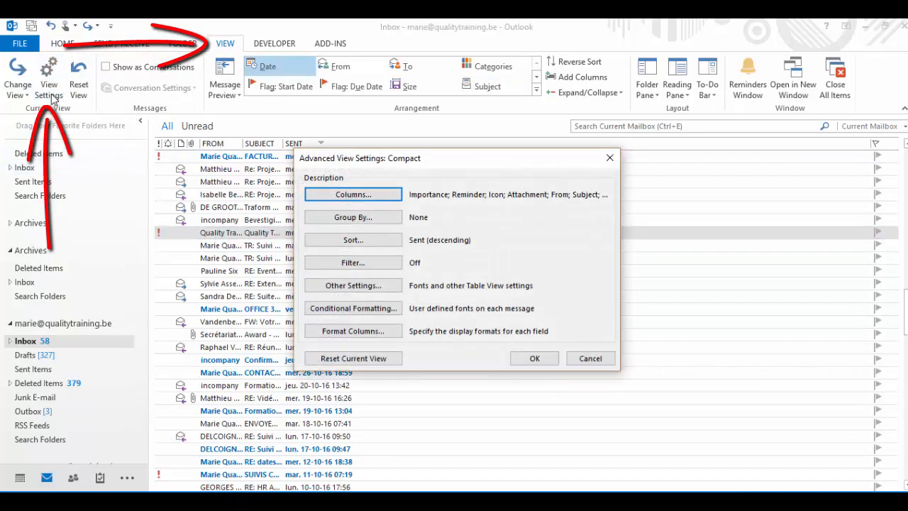
click(338, 315)
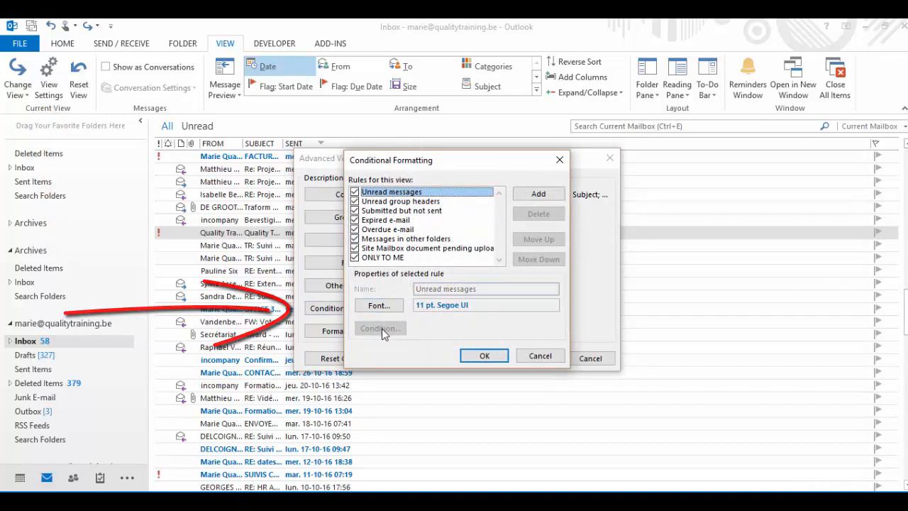
click(541, 195)
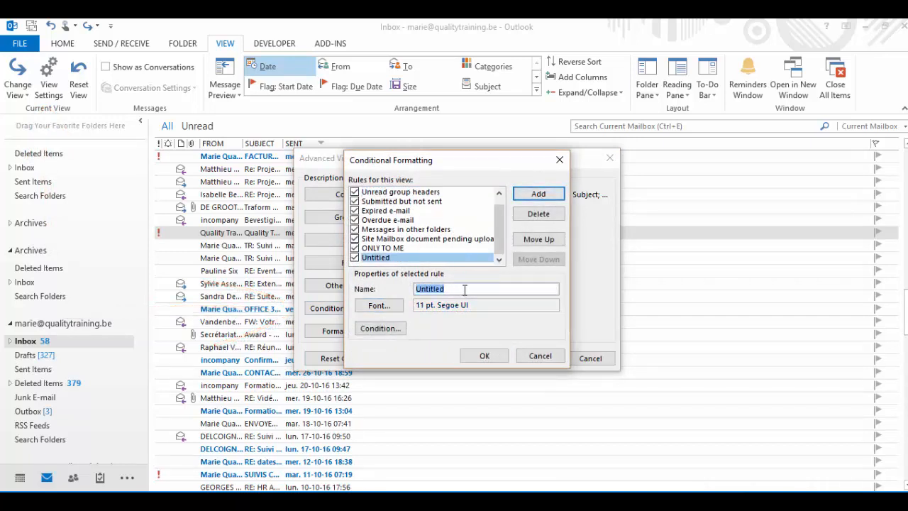
text(Paul)
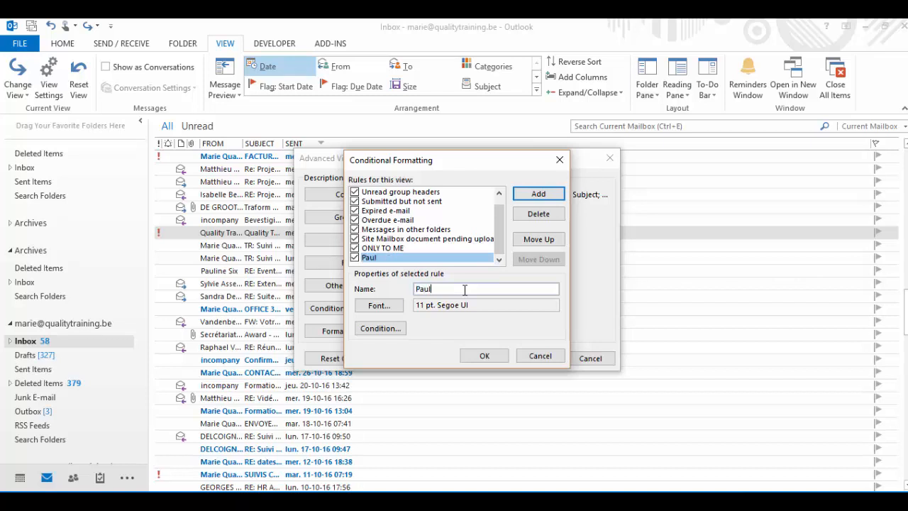
text(ine)
- Set the new rule's font to red, Bold style and Big size
click(390, 310)
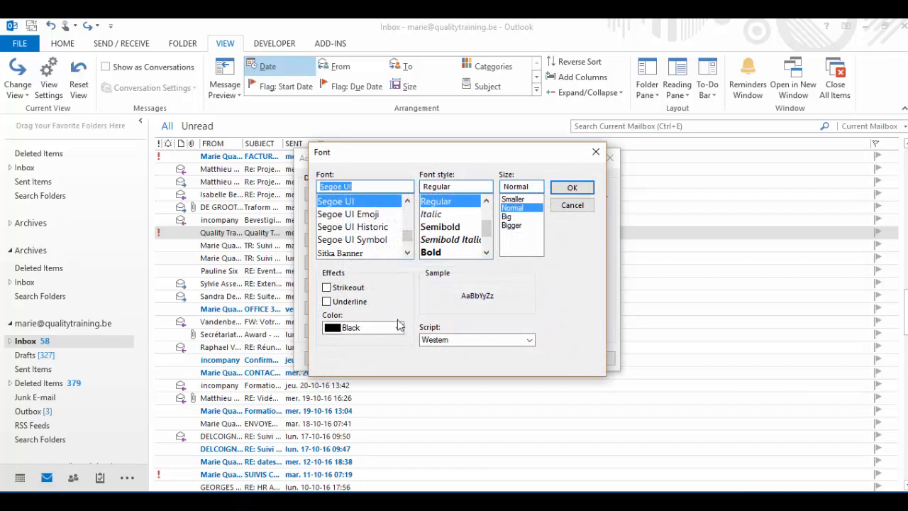
click(398, 327)
click(352, 426)
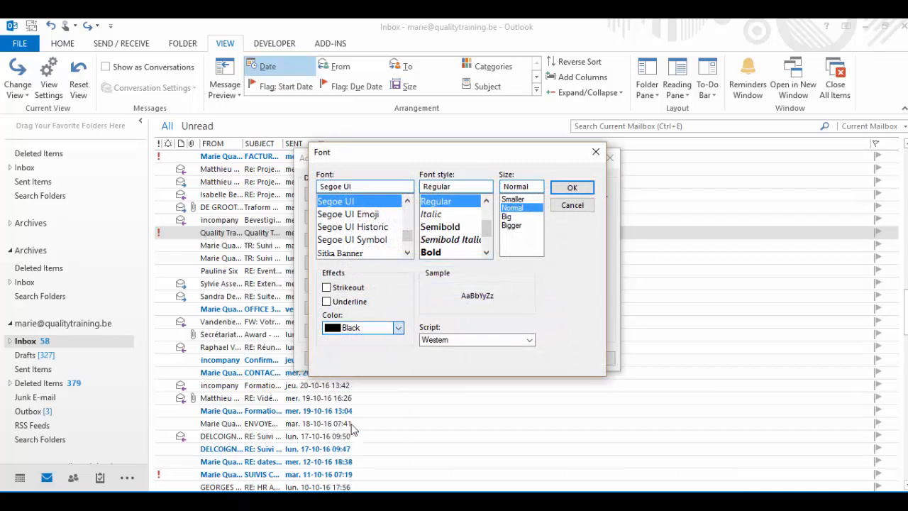
click(445, 254)
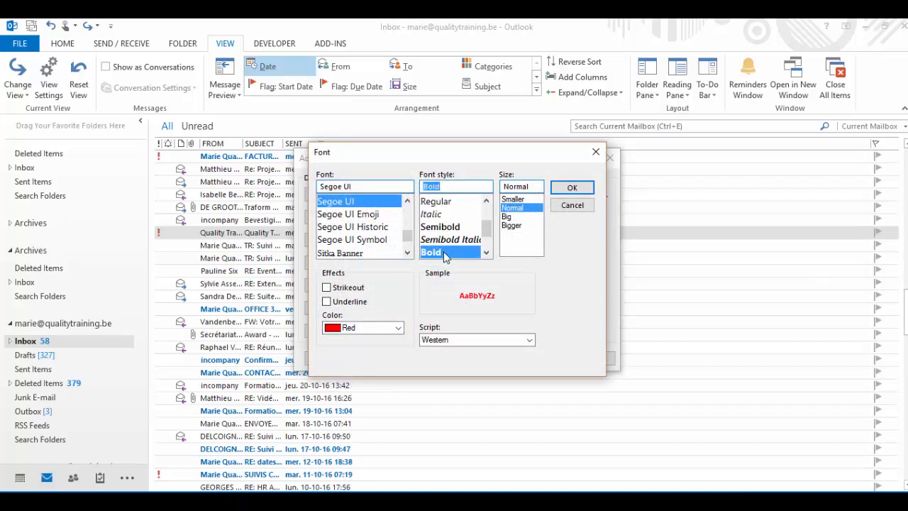
click(514, 216)
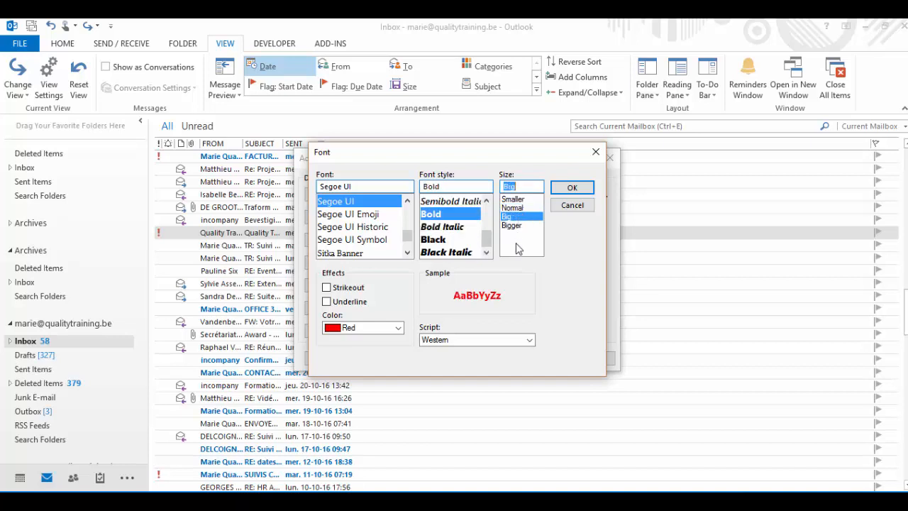
click(572, 188)
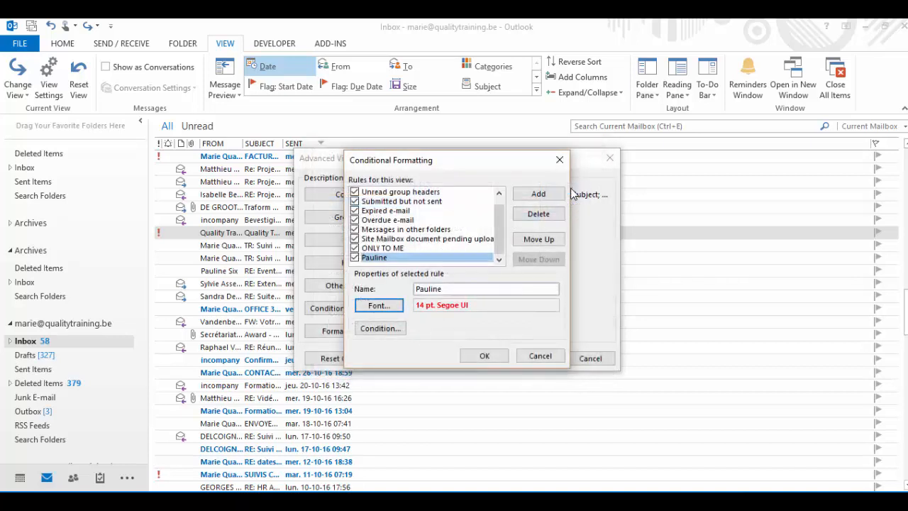
- Set the rule's condition to messages from the sender's e-mail address and apply the view settings
click(392, 331)
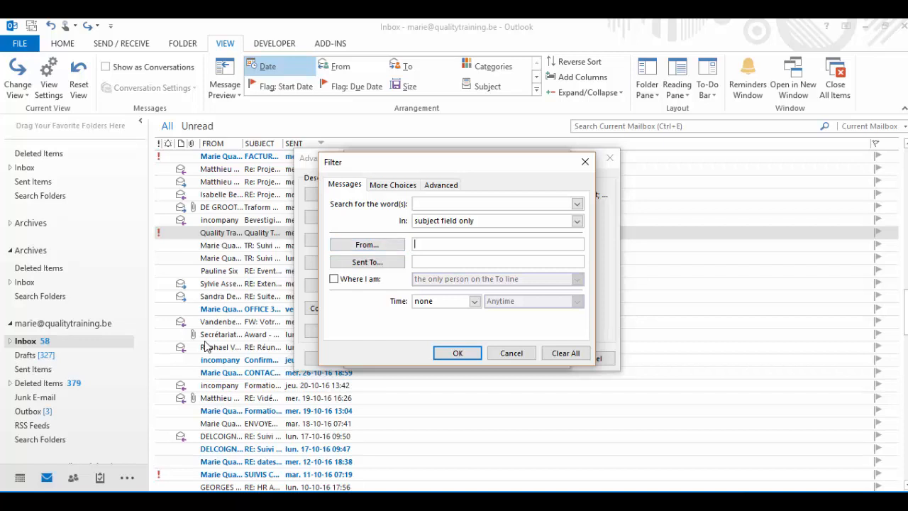
key(ctrl+v)
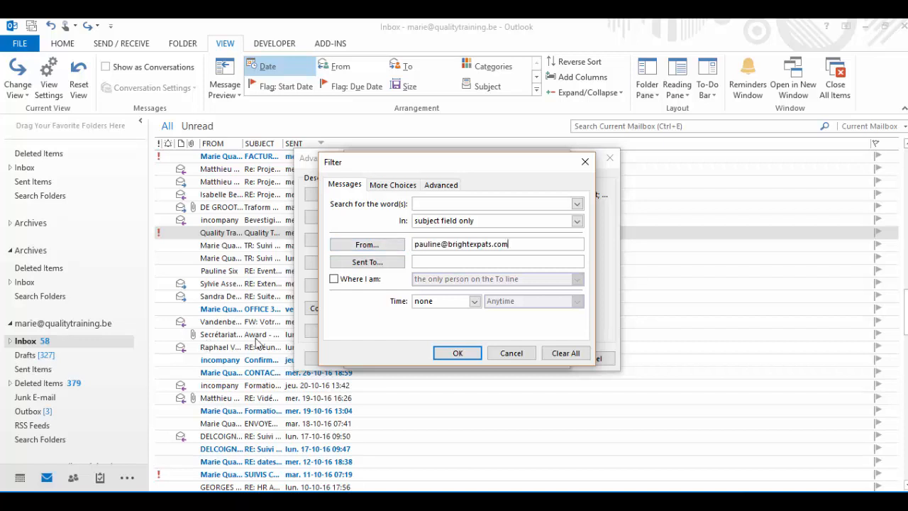
click(425, 262)
click(461, 358)
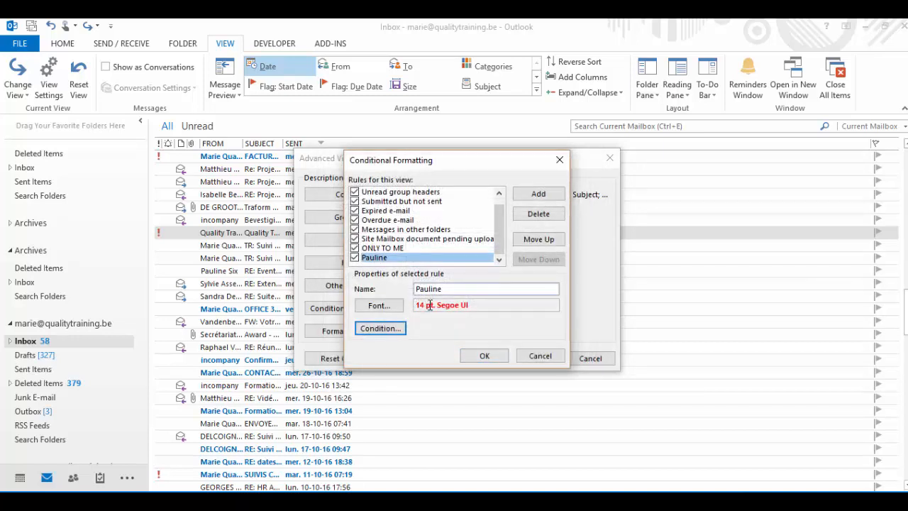
click(475, 358)
click(534, 358)
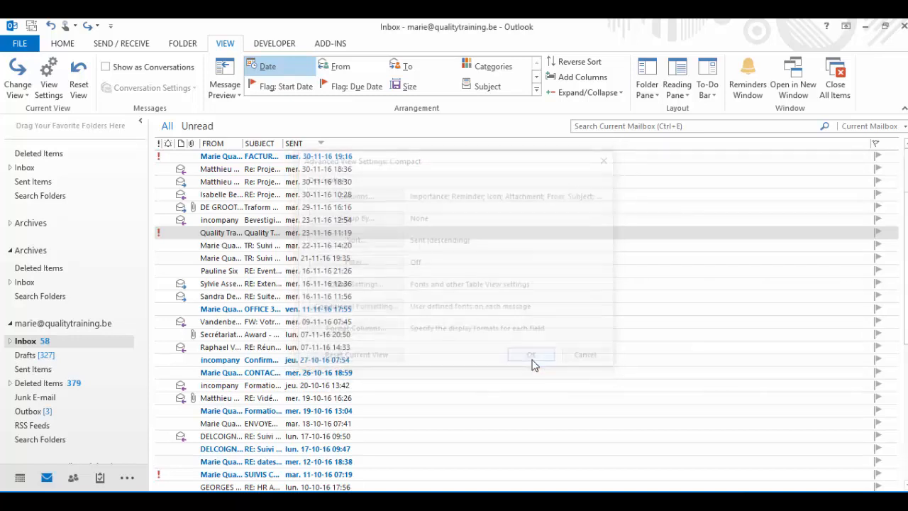
- Find the message formatted by the new rule in the inbox and examine it
scroll(525, 364, down, 4)
scroll(338, 385, up, 6)
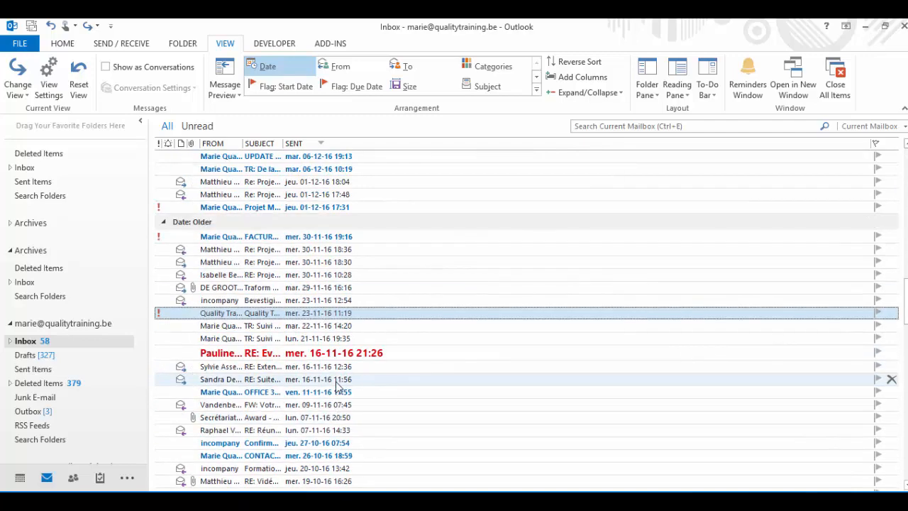
click(275, 357)
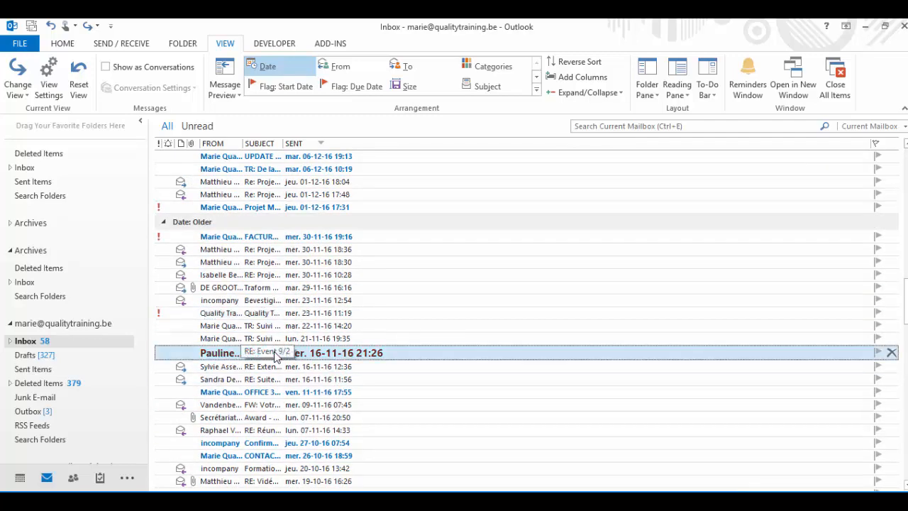
click(298, 338)
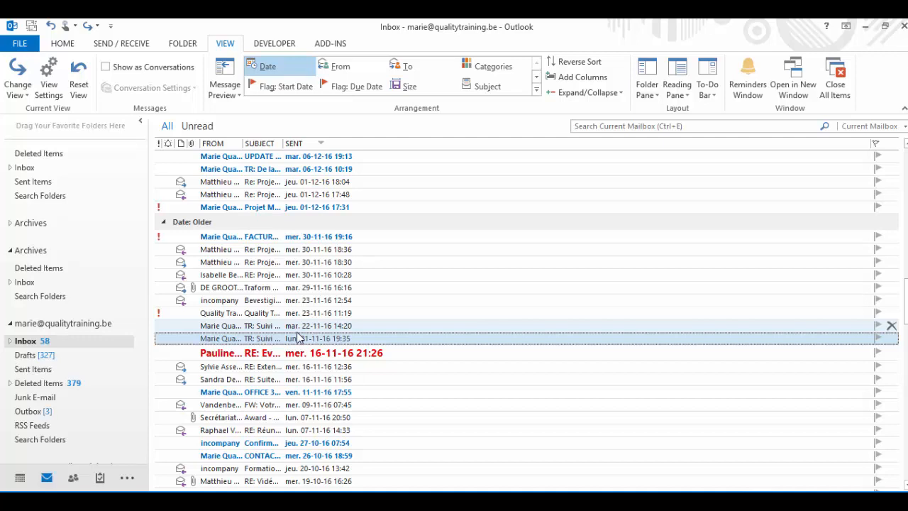
- Delete the sender's conditional formatting rule from the inbox view and apply the settings
click(50, 89)
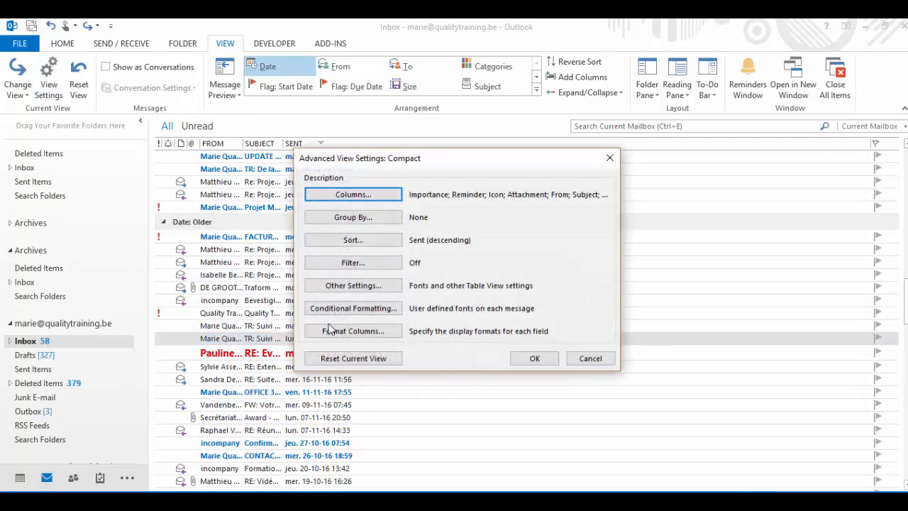
click(364, 311)
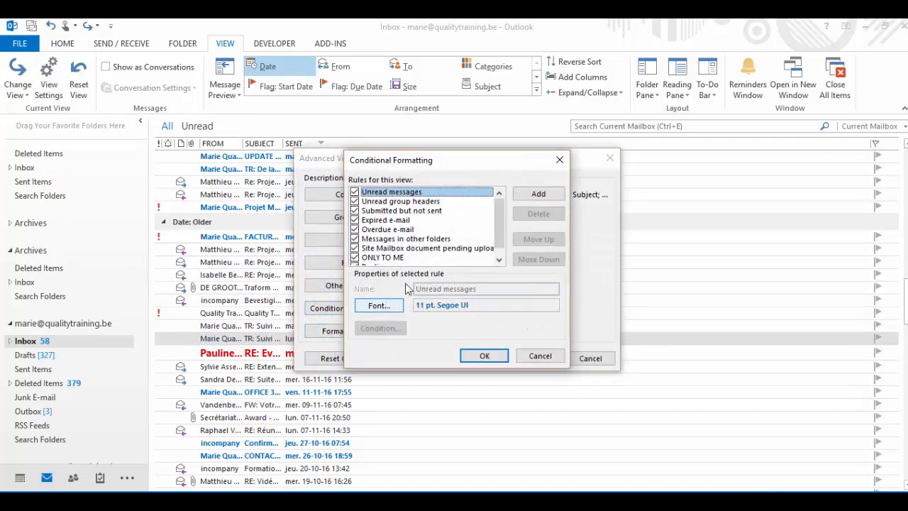
scroll(497, 219, down, 1)
click(369, 258)
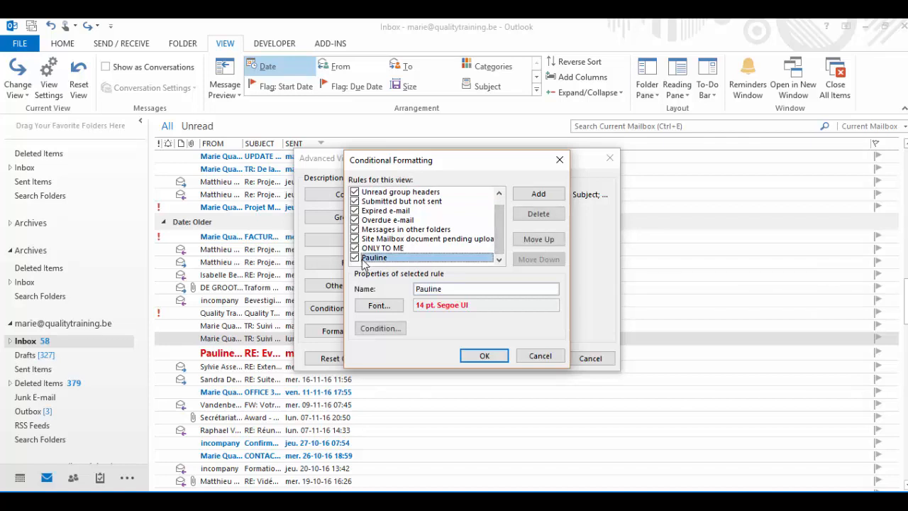
click(538, 215)
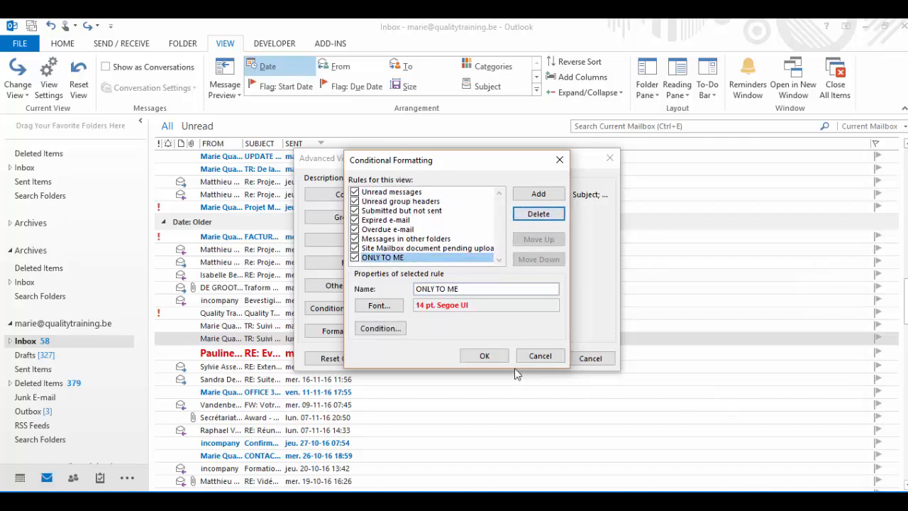
click(496, 357)
click(533, 358)
scroll(532, 358, up, 4)
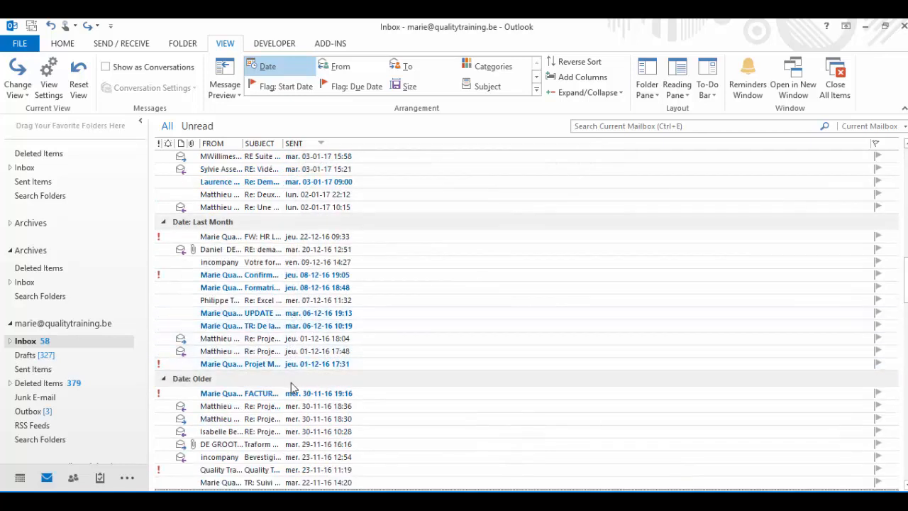
scroll(291, 387, down, 6)
scroll(291, 387, up, 13)
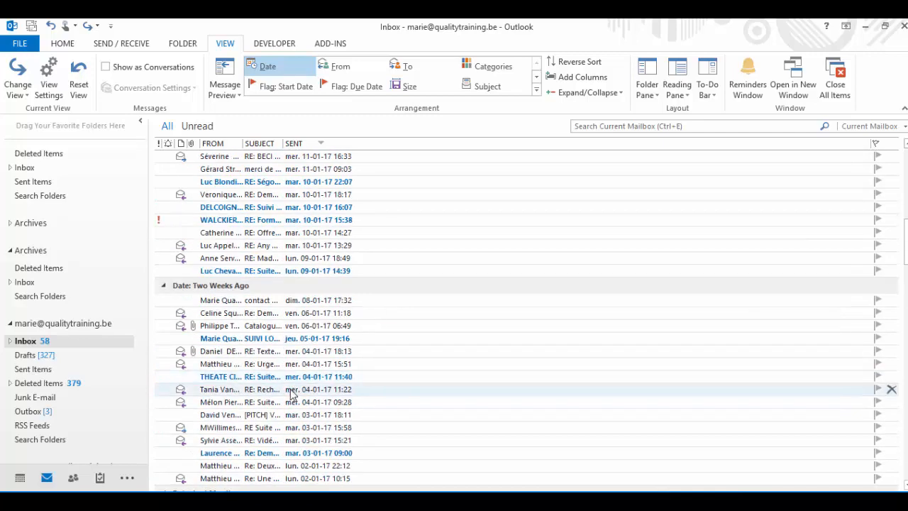
scroll(291, 393, up, 12)
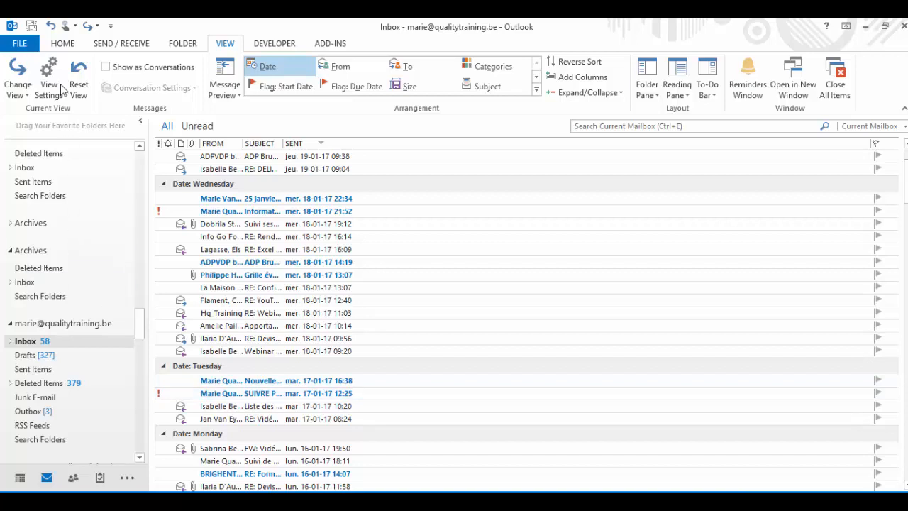
- Delete the existing Maria Sharapova rule from the mailbox's e-mail rules
click(67, 45)
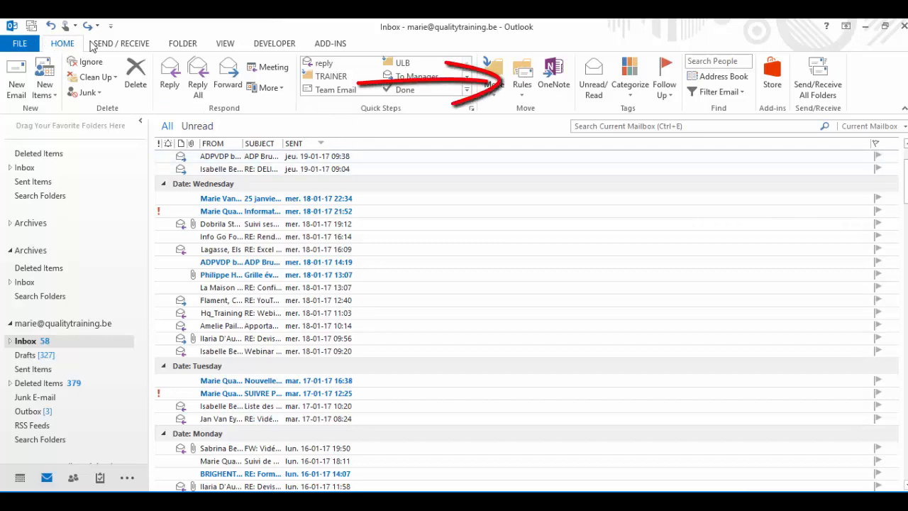
click(536, 100)
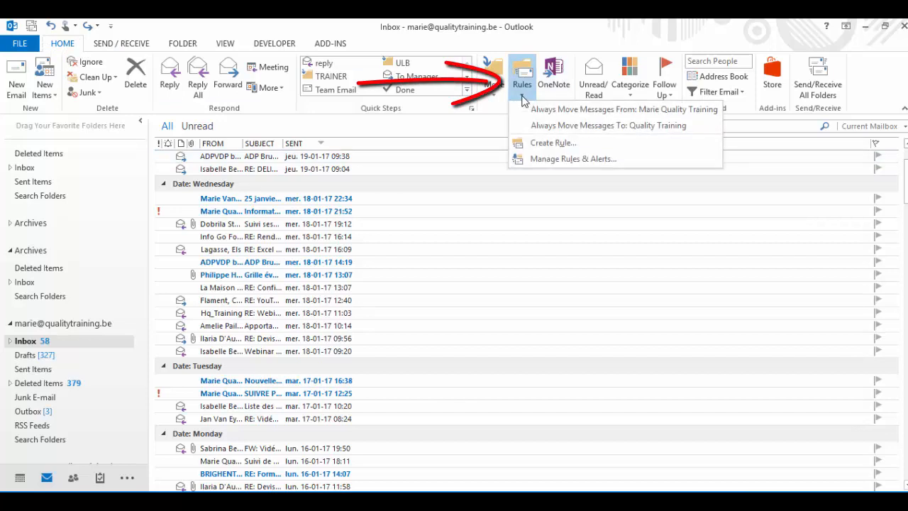
click(575, 161)
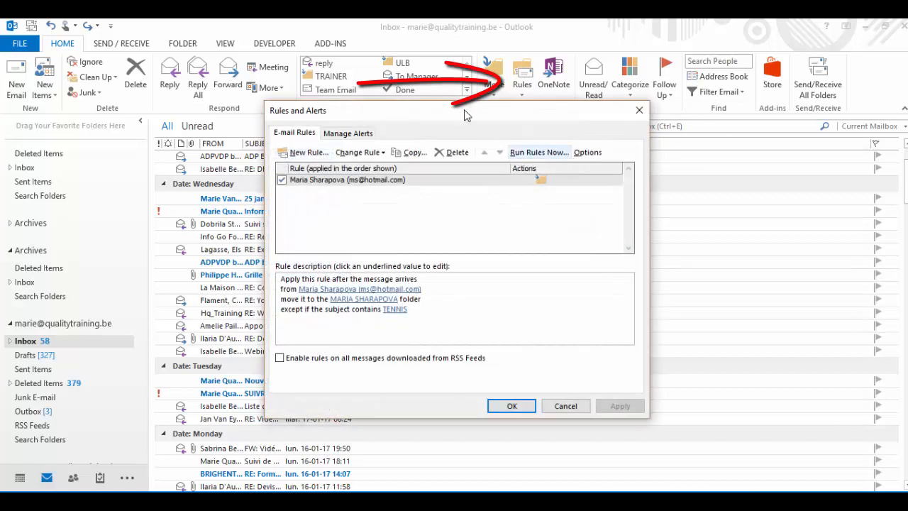
click(406, 179)
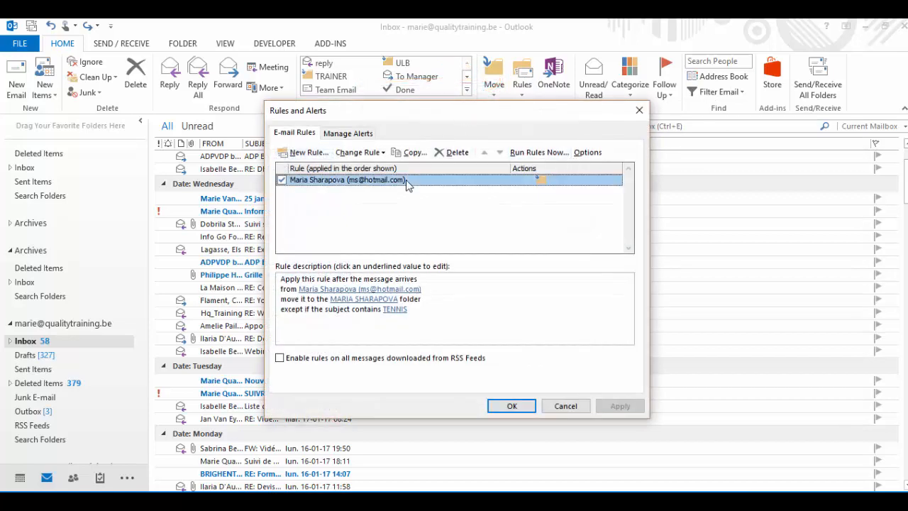
click(454, 152)
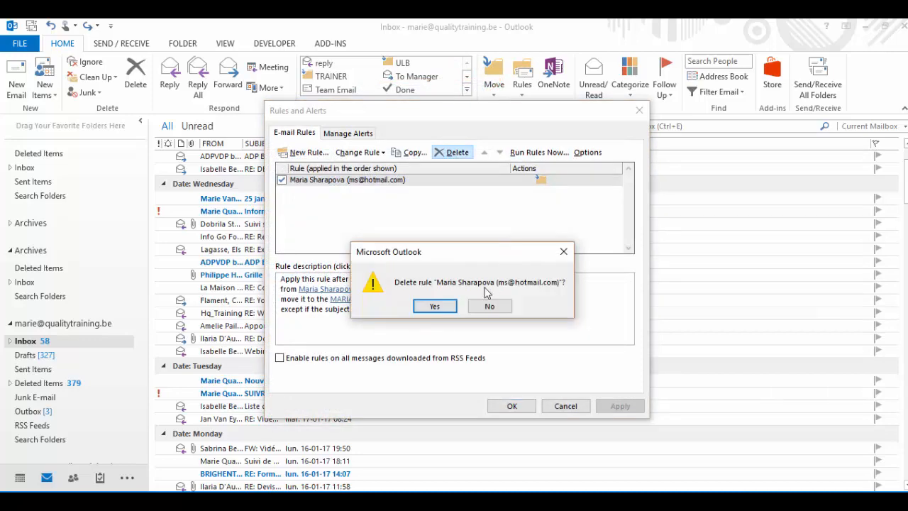
click(435, 307)
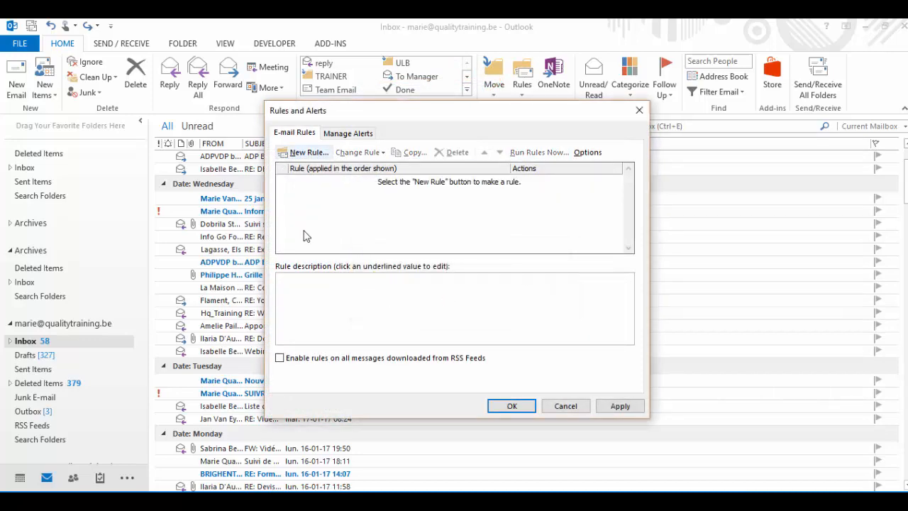
- Start a new blank e-mail rule that applies to received messages and proceed to its conditions
click(306, 153)
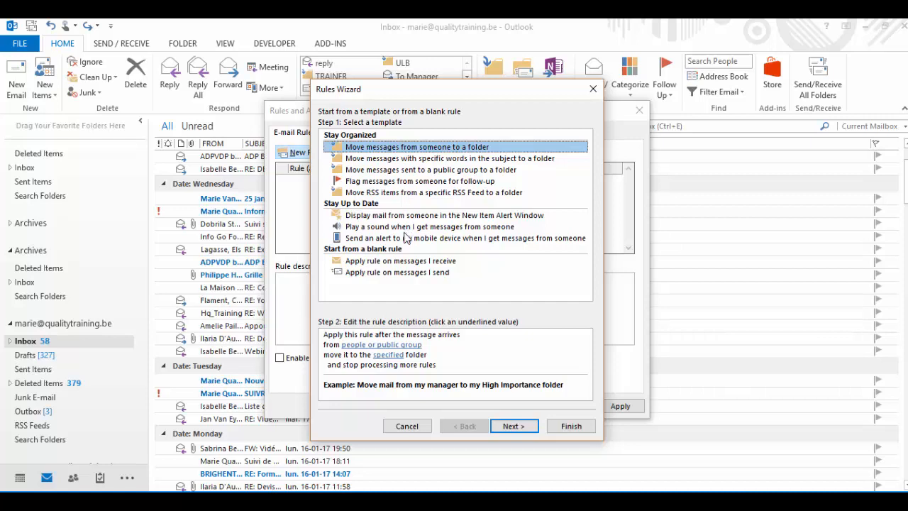
click(410, 262)
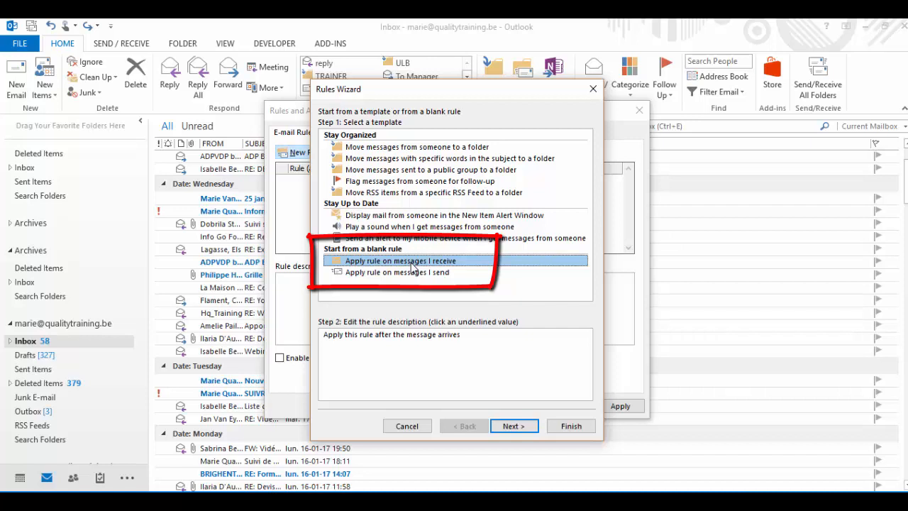
click(413, 272)
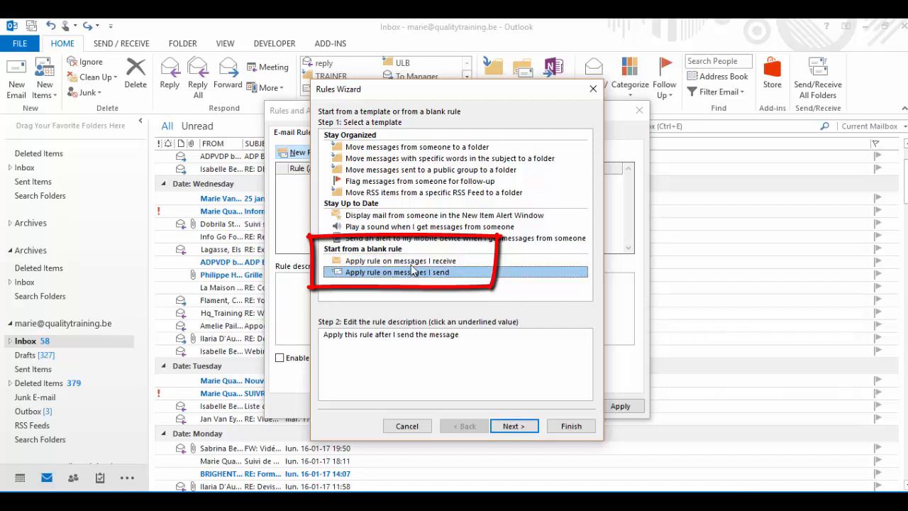
click(415, 262)
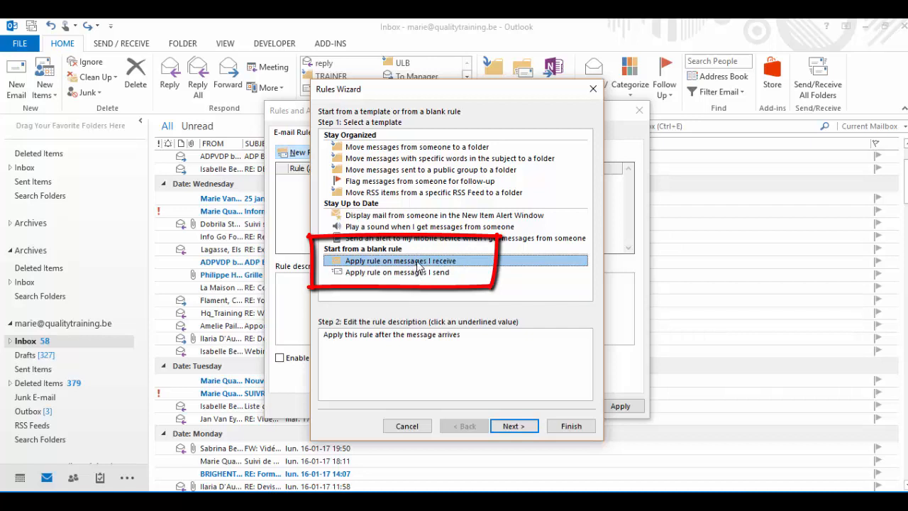
click(515, 426)
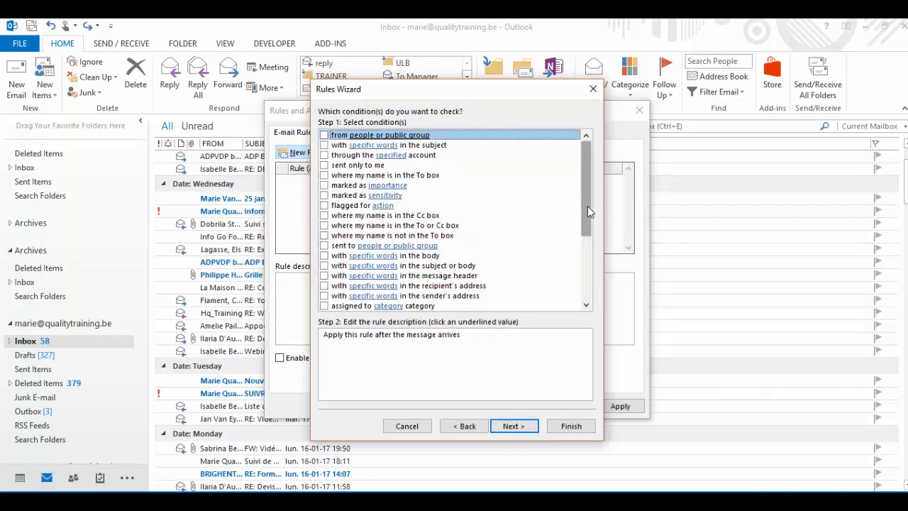
- Set the rule's condition to messages from the sender's e-mail address and proceed to the actions
drag(587, 206, 591, 186)
click(325, 135)
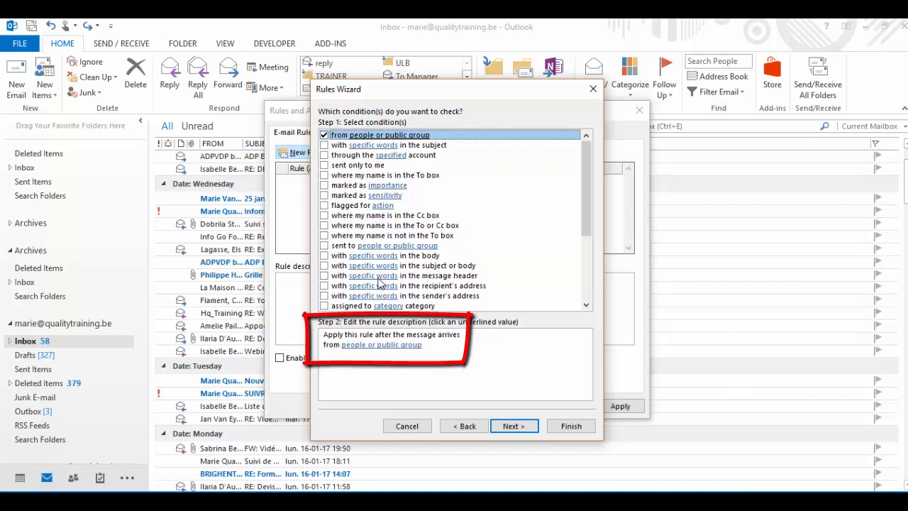
click(393, 346)
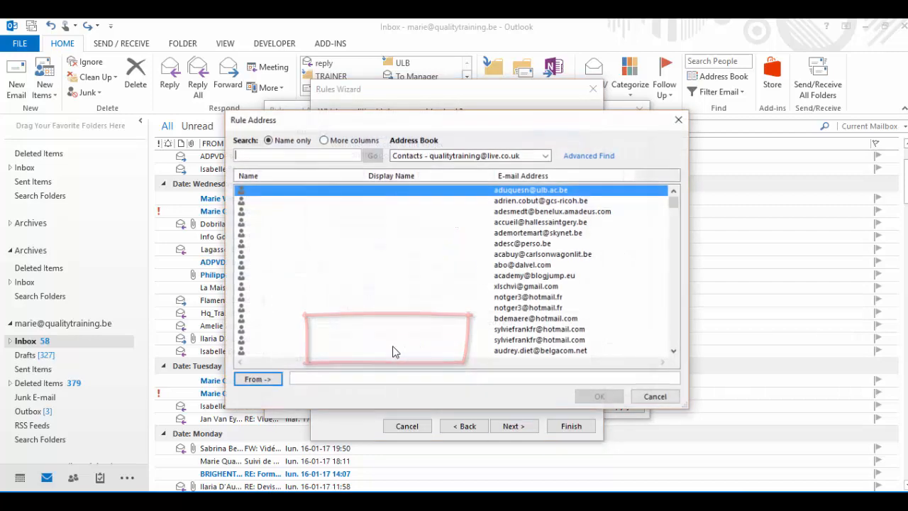
click(345, 380)
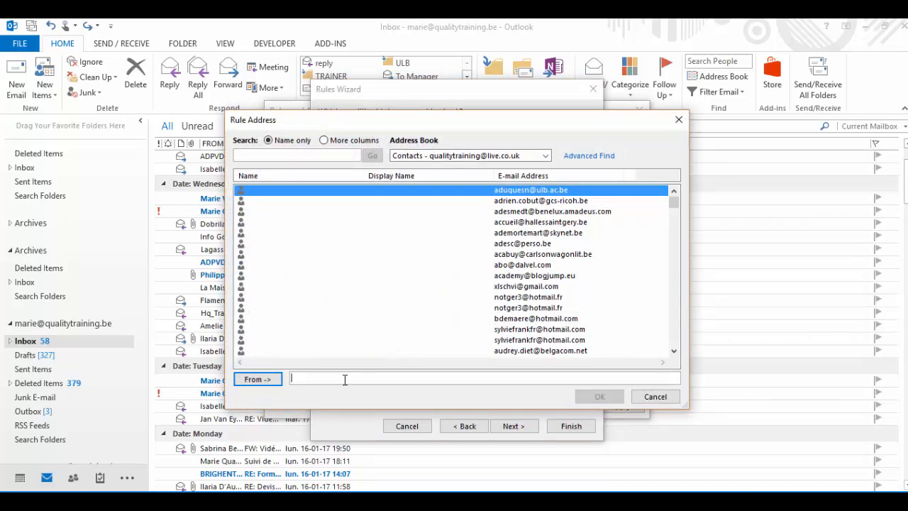
key(ctrl+v)
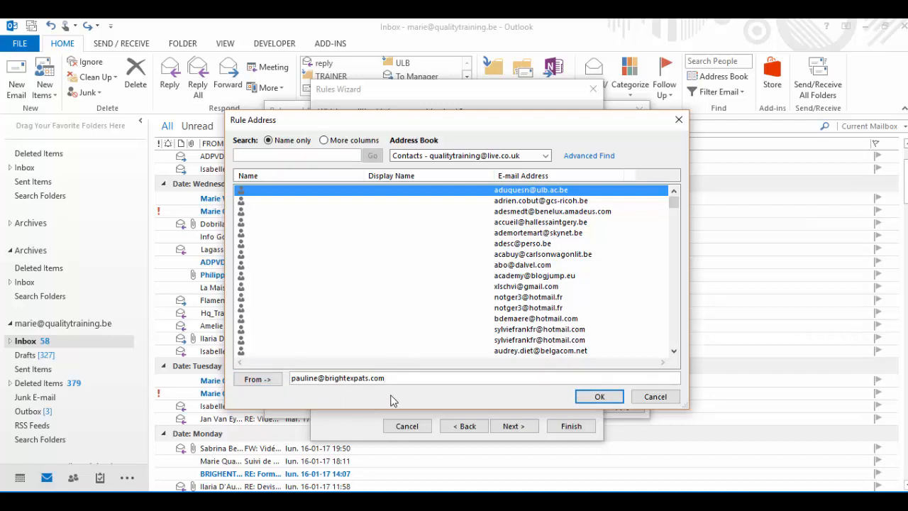
click(600, 399)
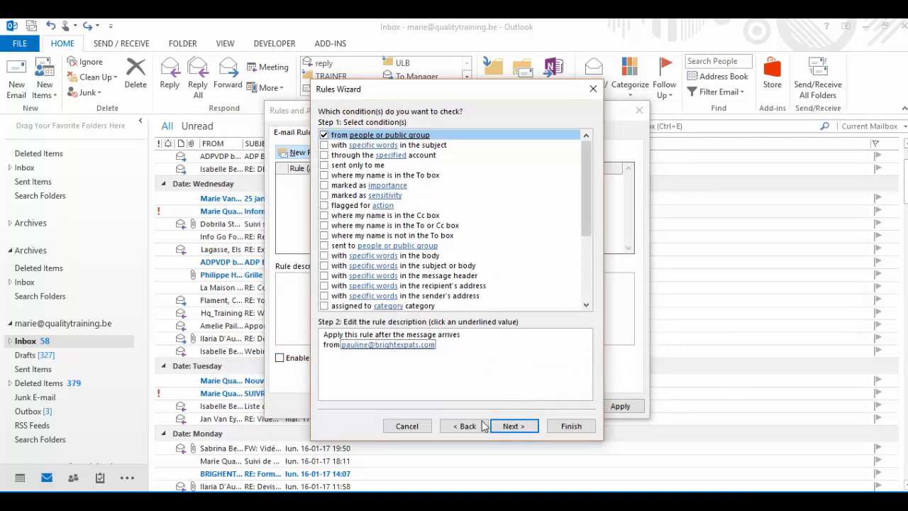
click(505, 430)
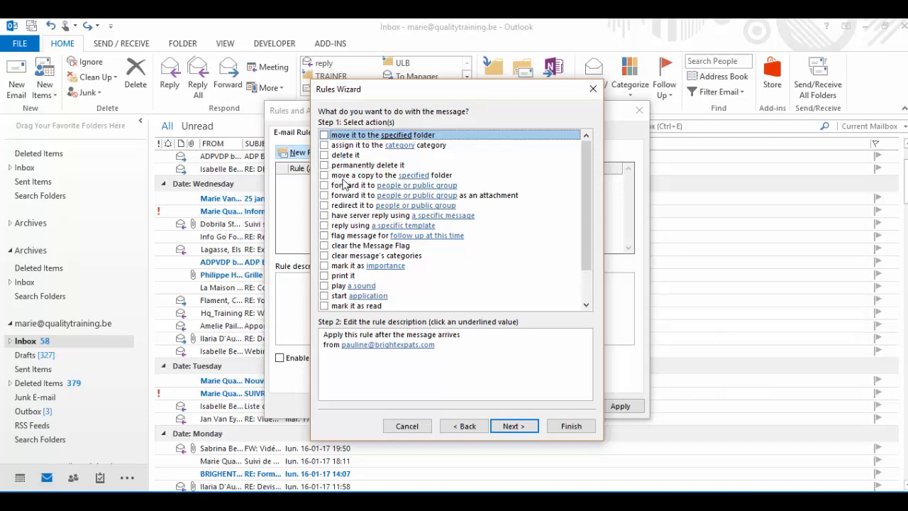
- Make the rule move matching messages to a new Inbox subfolder named after the sender
scroll(389, 244, down, 2)
scroll(389, 244, up, 2)
click(324, 136)
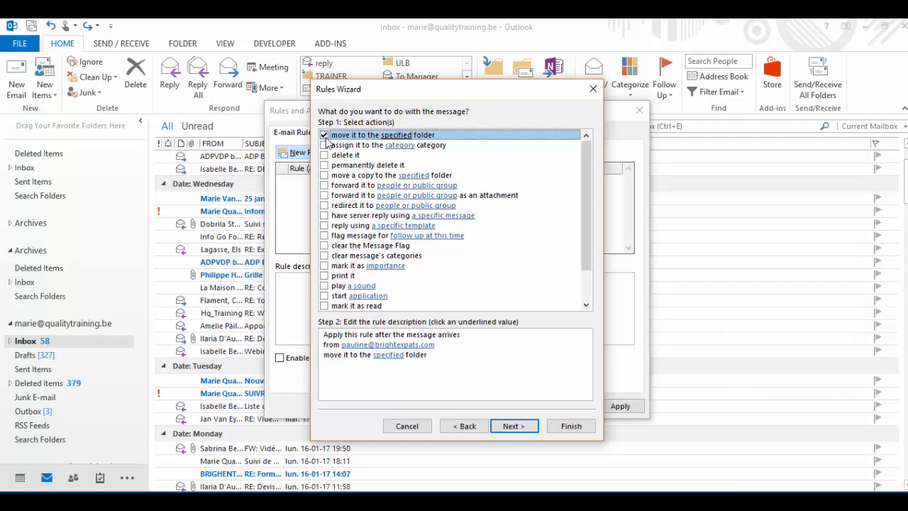
click(391, 355)
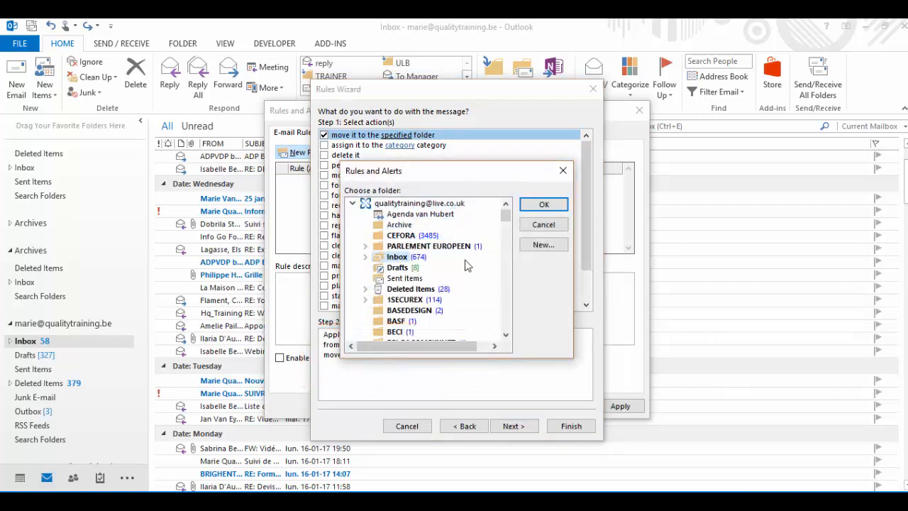
click(551, 245)
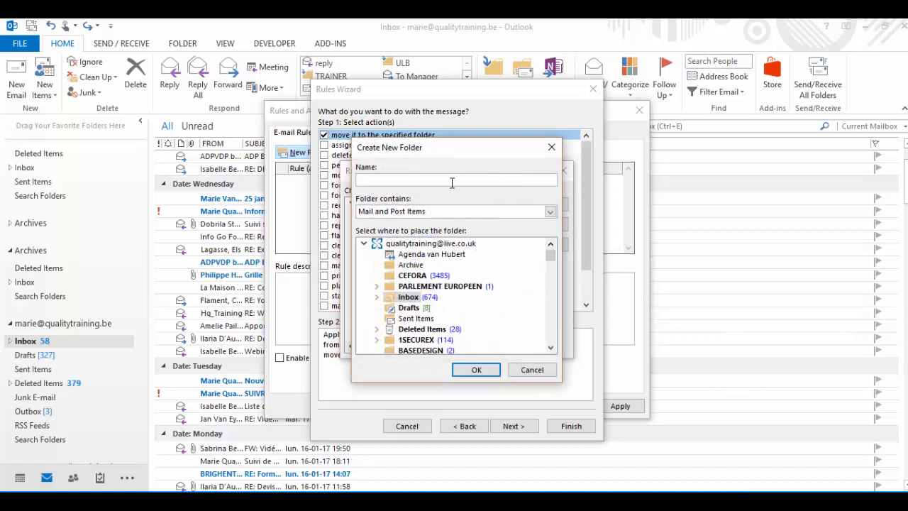
text(PAULINE)
click(475, 373)
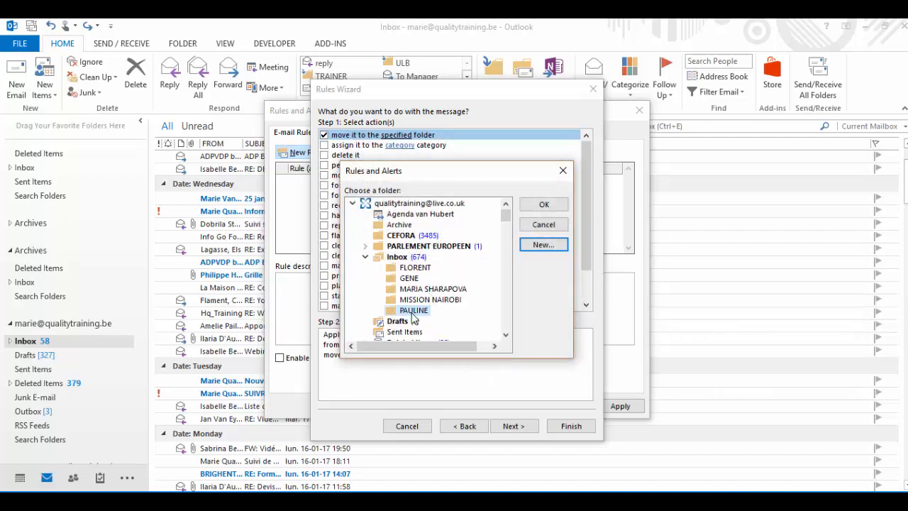
click(542, 205)
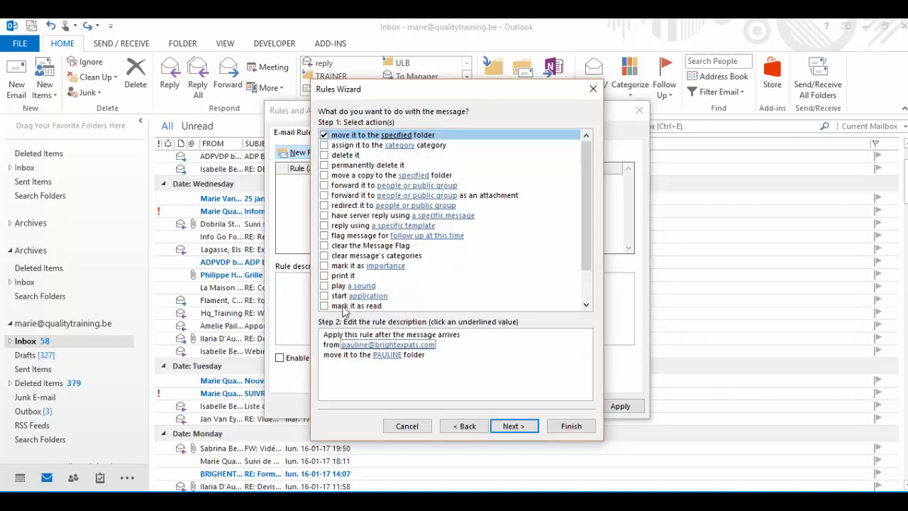
- Proceed to the exceptions, enable and clear the one for specific words in the subject, and continue to the final rule setup
drag(304, 309, 481, 383)
click(514, 430)
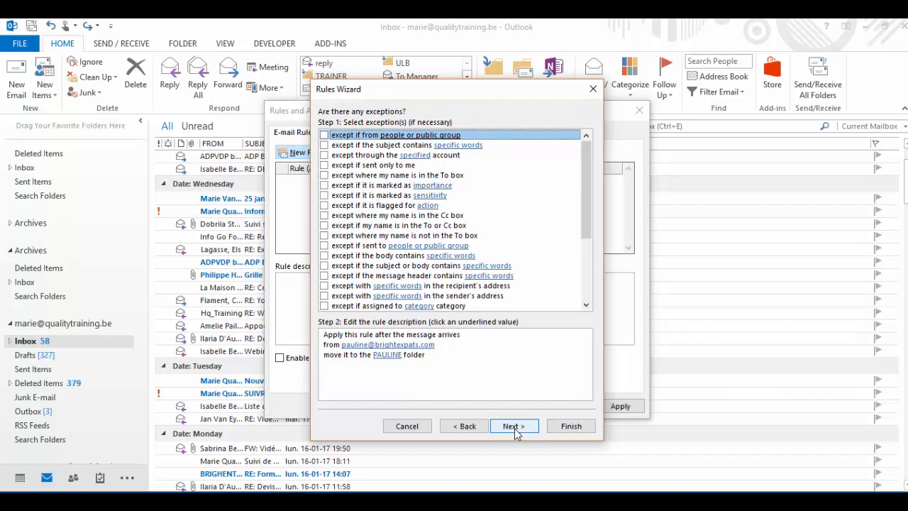
click(324, 145)
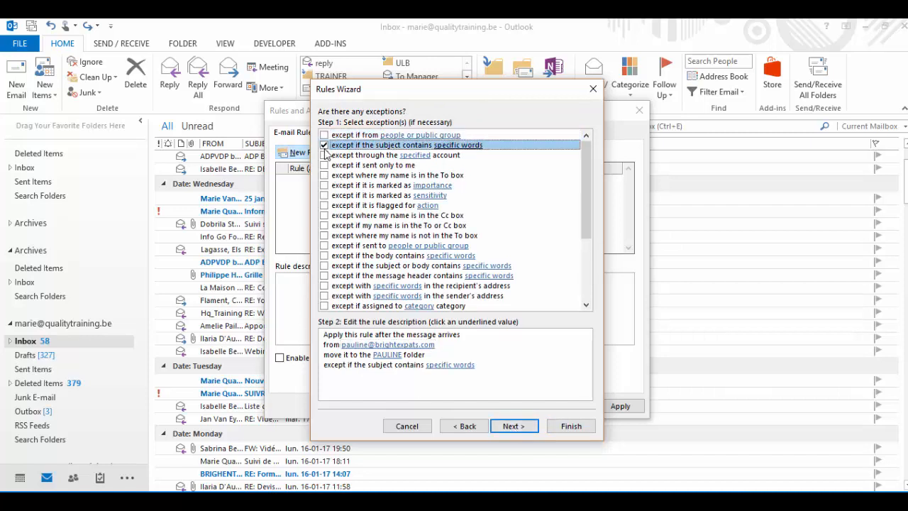
click(324, 146)
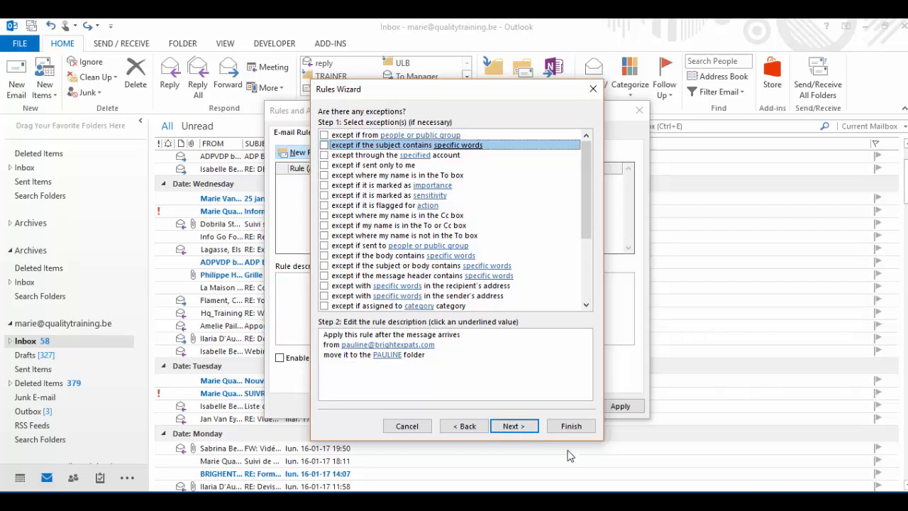
click(524, 426)
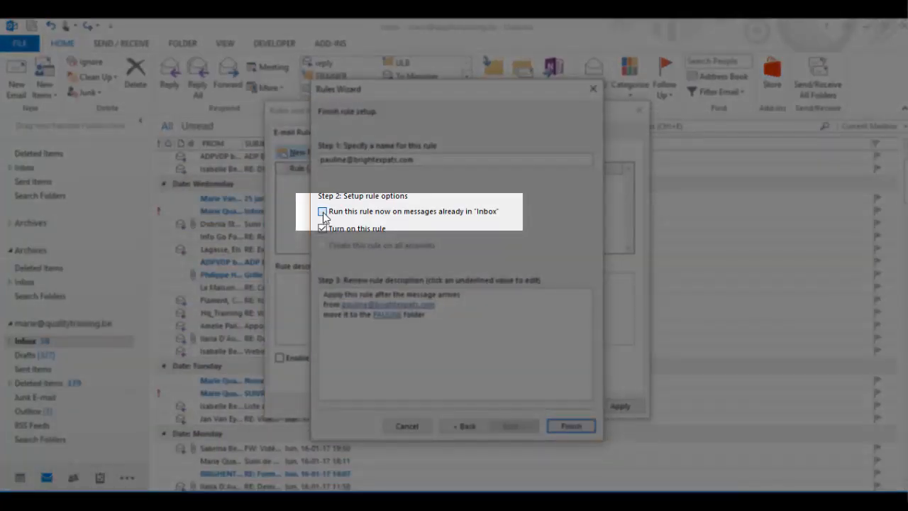
- Finish the rule turned on but not run on messages already in Inbox, and apply it
click(323, 212)
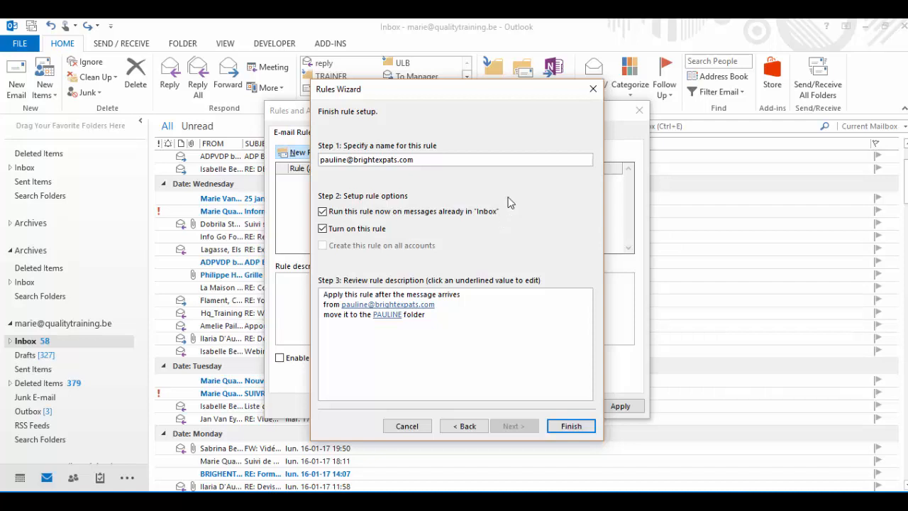
click(324, 213)
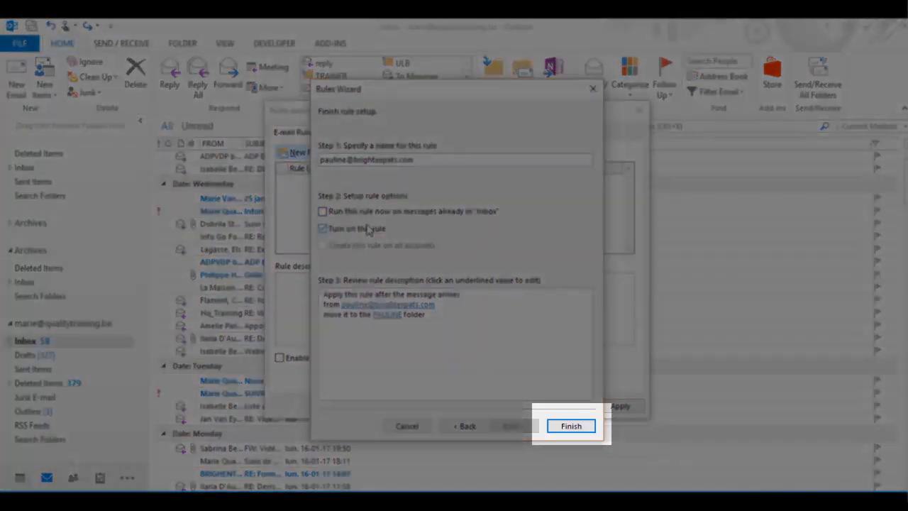
click(572, 427)
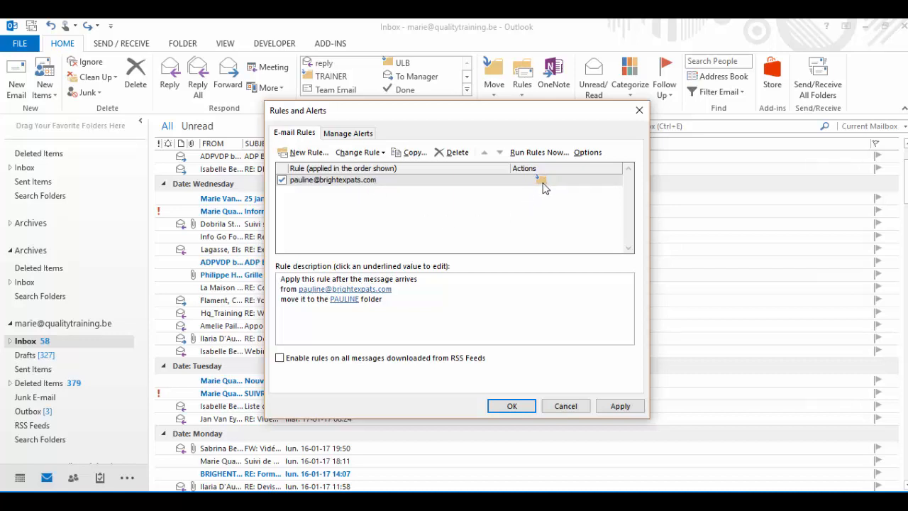
click(627, 409)
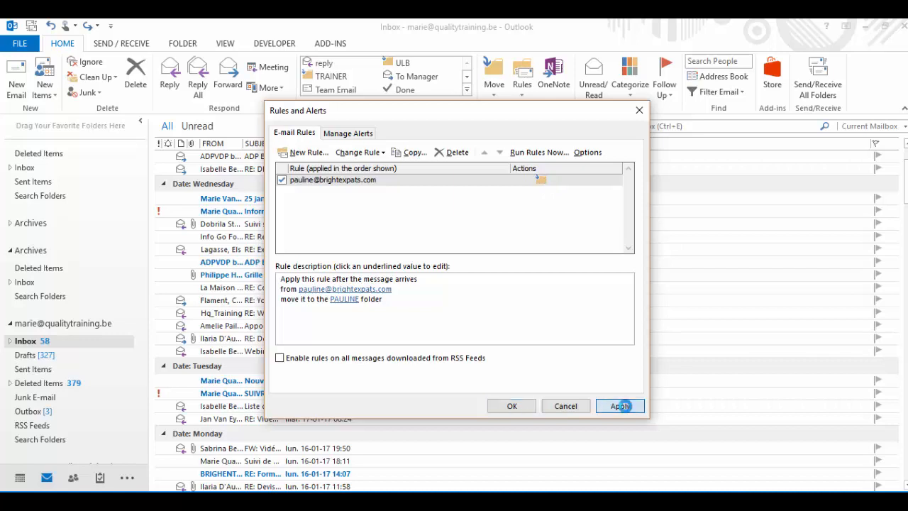
click(513, 407)
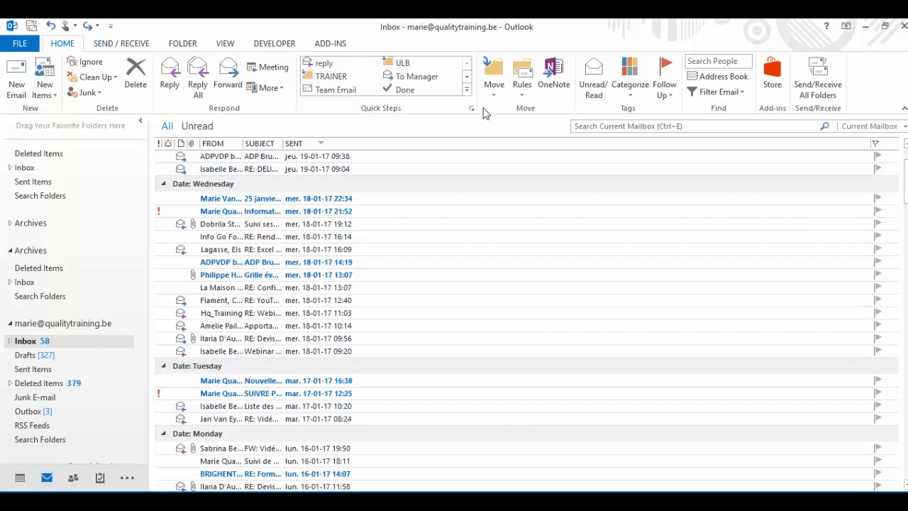
- Delete the sender's move-to-folder rule from the mailbox's e-mail rules and save the change
click(524, 95)
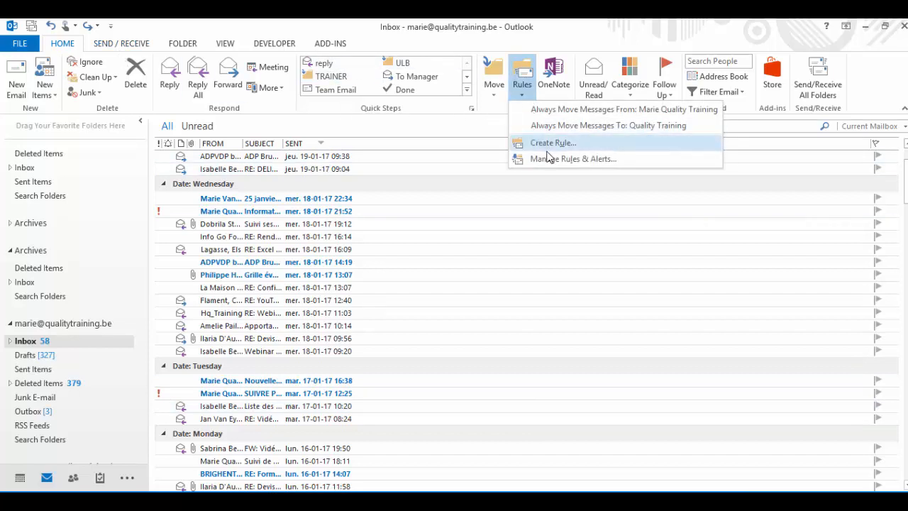
click(549, 158)
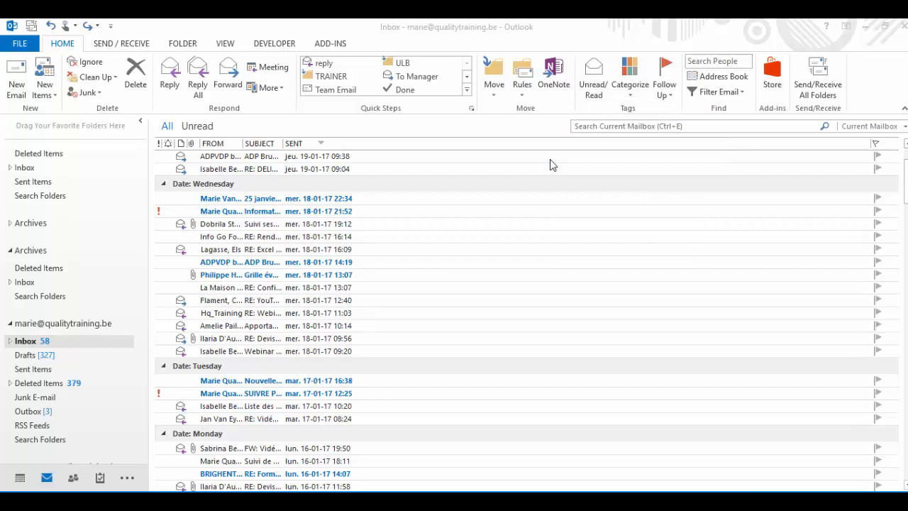
click(338, 182)
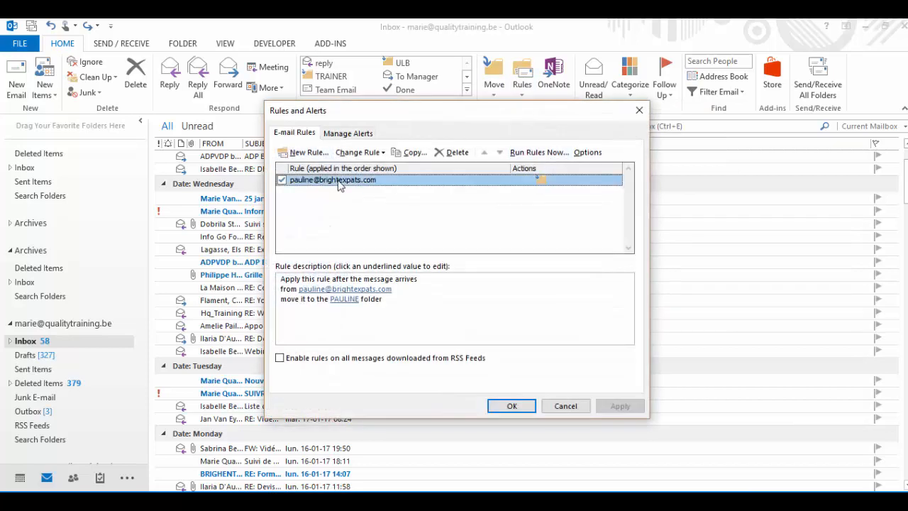
click(447, 152)
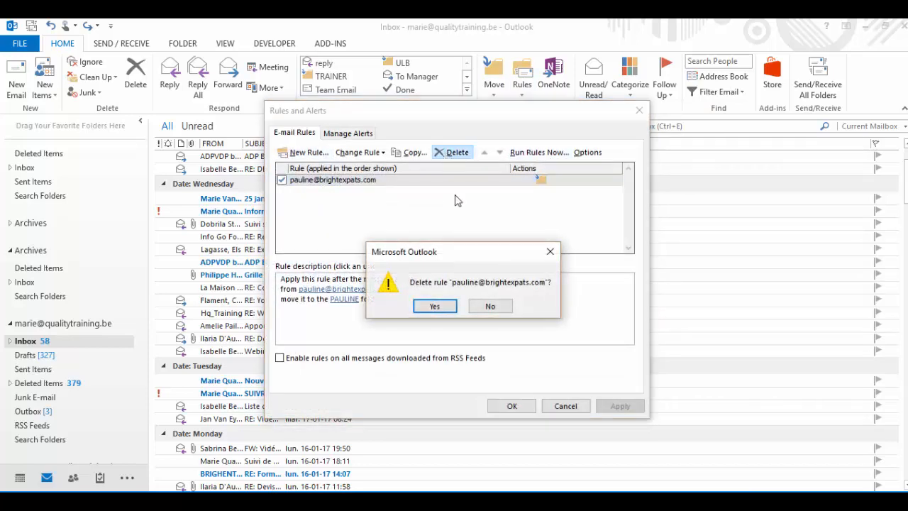
click(435, 306)
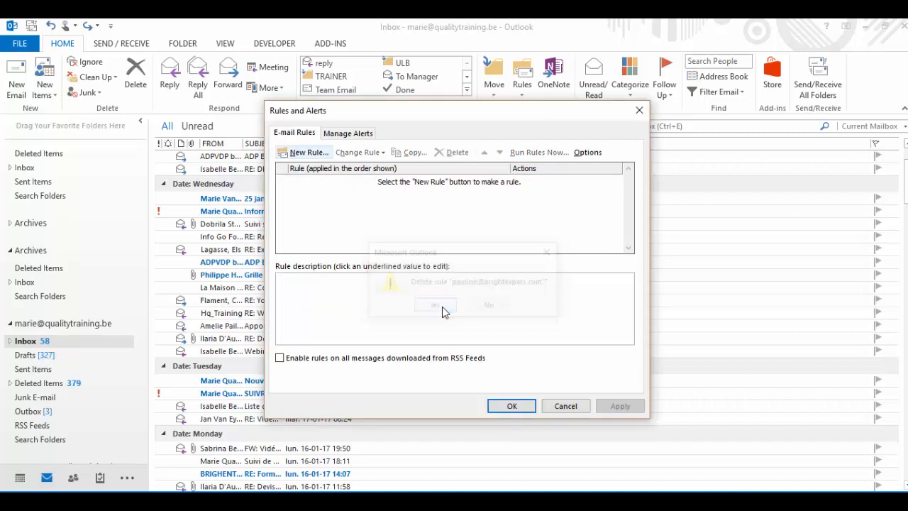
click(511, 407)
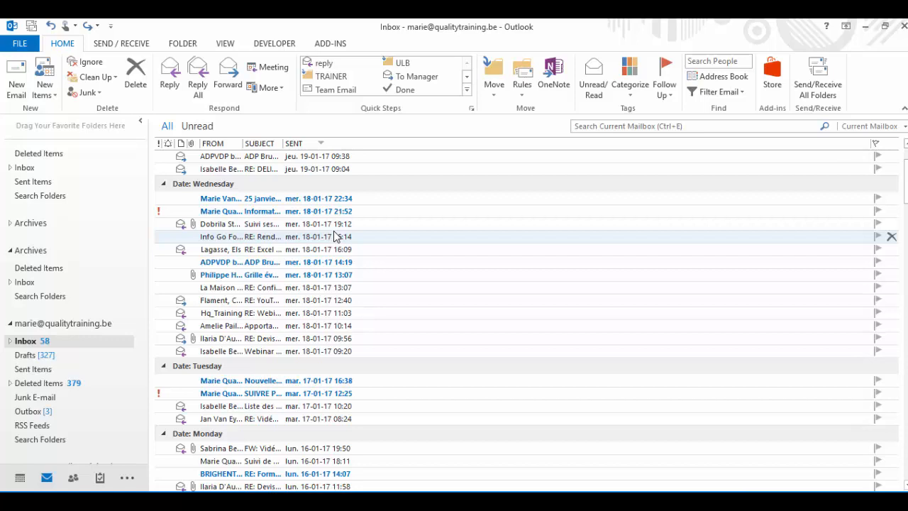
- Start a new e-mail message and delete the signature with its logo picture from the body
key(ctrl+n)
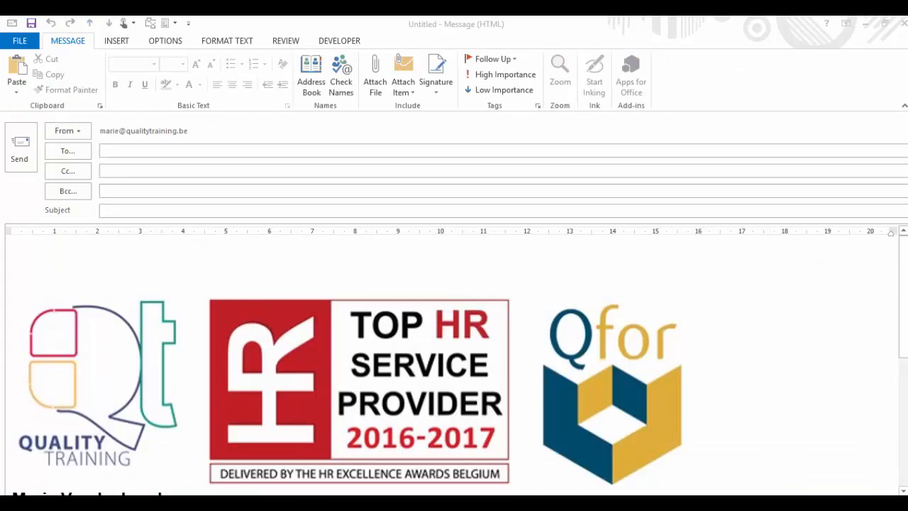
click(142, 290)
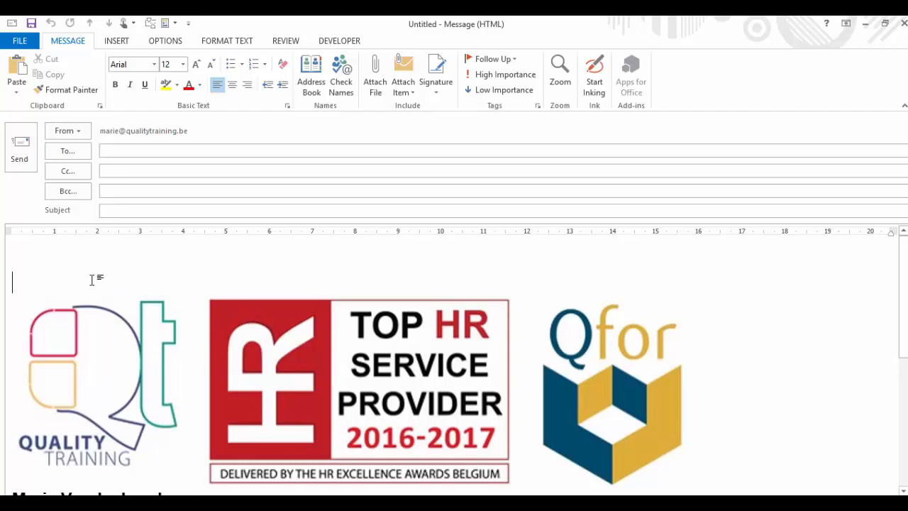
drag(103, 349, 124, 483)
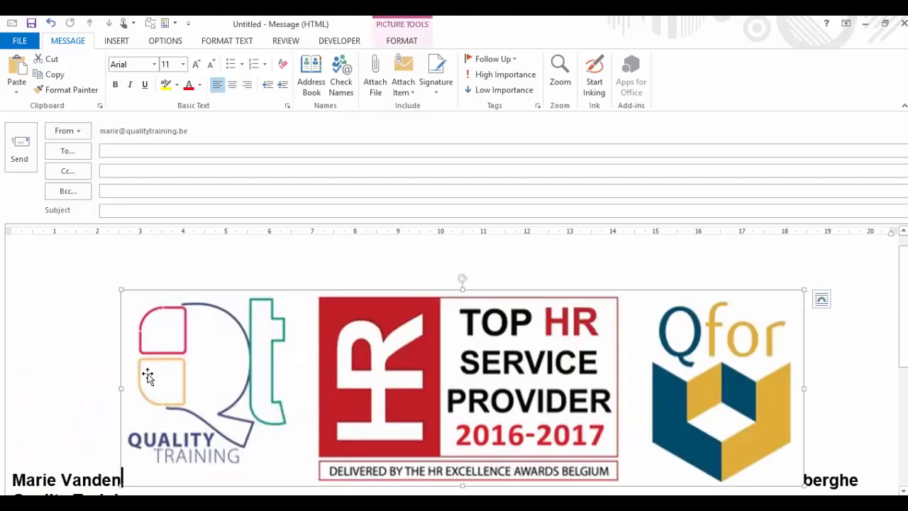
drag(223, 381, 161, 357)
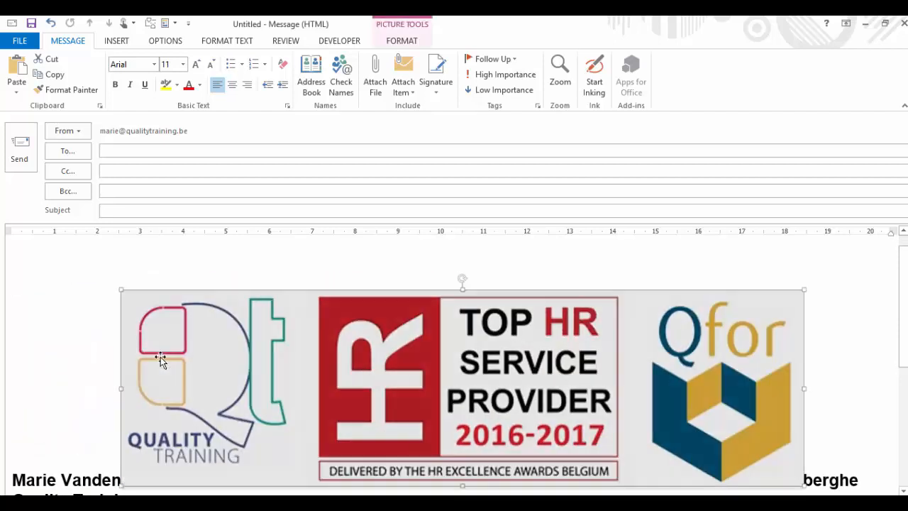
click(84, 285)
mouse_move(104, 394)
mouse_down()
mouse_move(234, 495)
mouse_move(251, 483)
mouse_up()
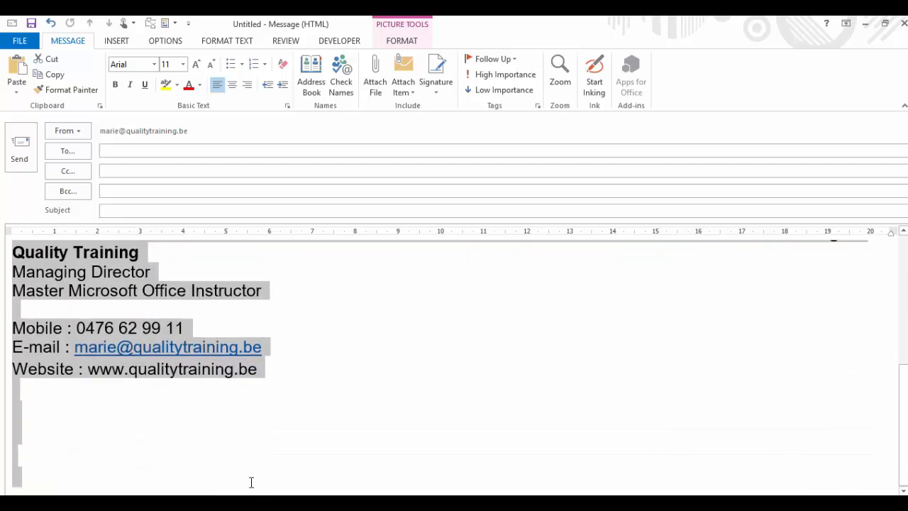
key(Delete)
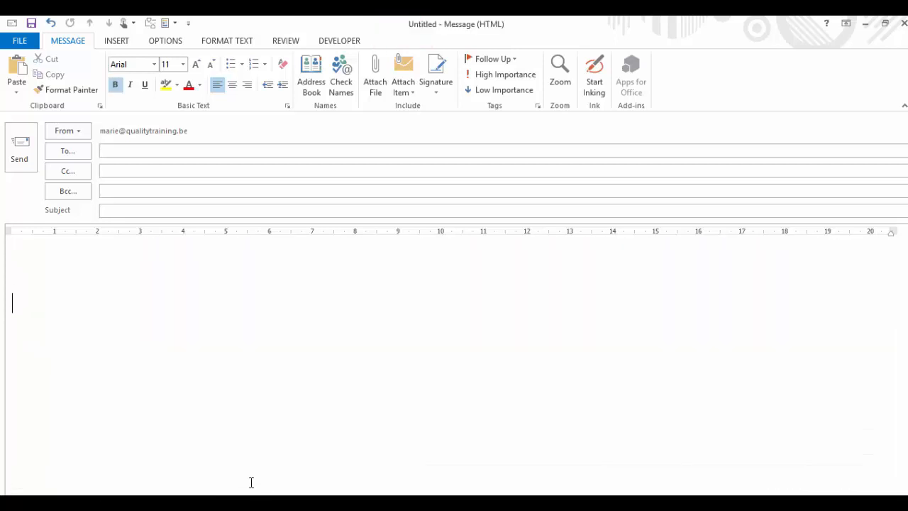
- Add the suggested Hotmail contact as Cc recipient and set the message subject to Training
click(139, 174)
text(mari)
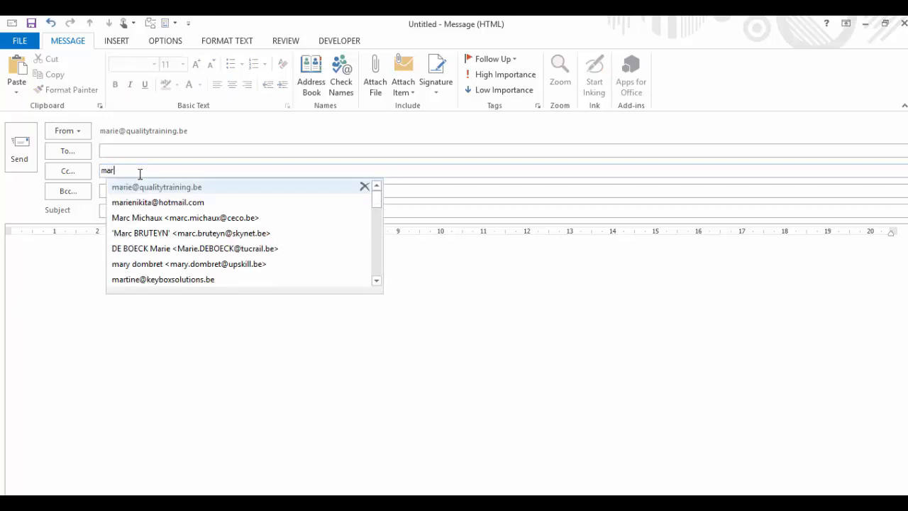
click(170, 204)
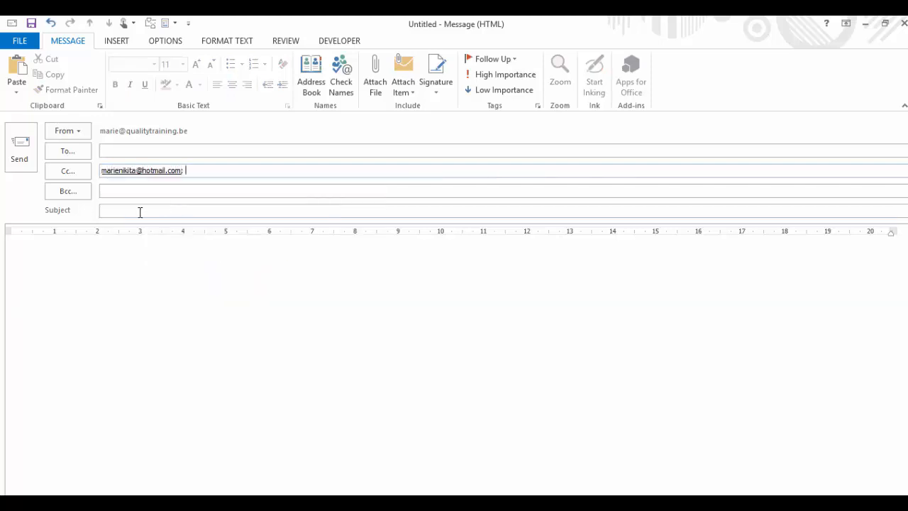
click(140, 211)
text(Training)
key(Tab)
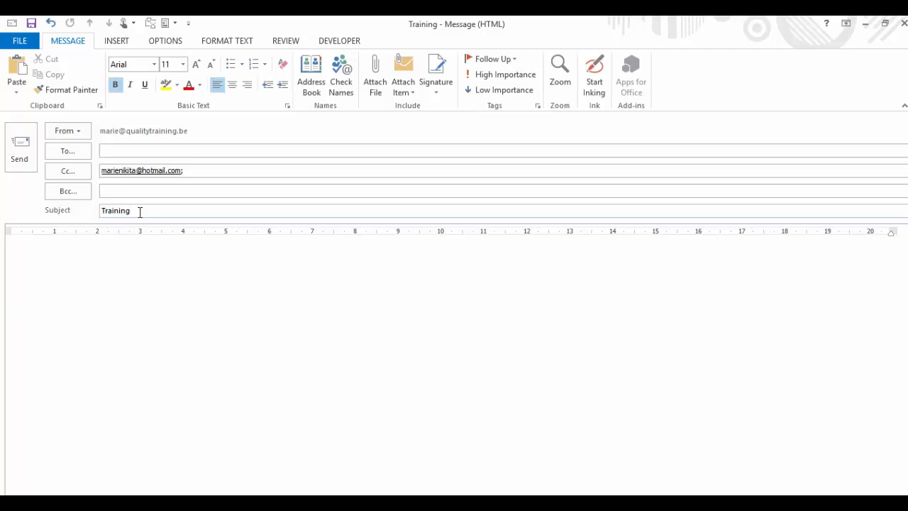
- Write the greeting "Dear" and the line "Please find enclosed the training report." in the message body
text(Dear)
key(Return)
key(Return)
text(Ple)
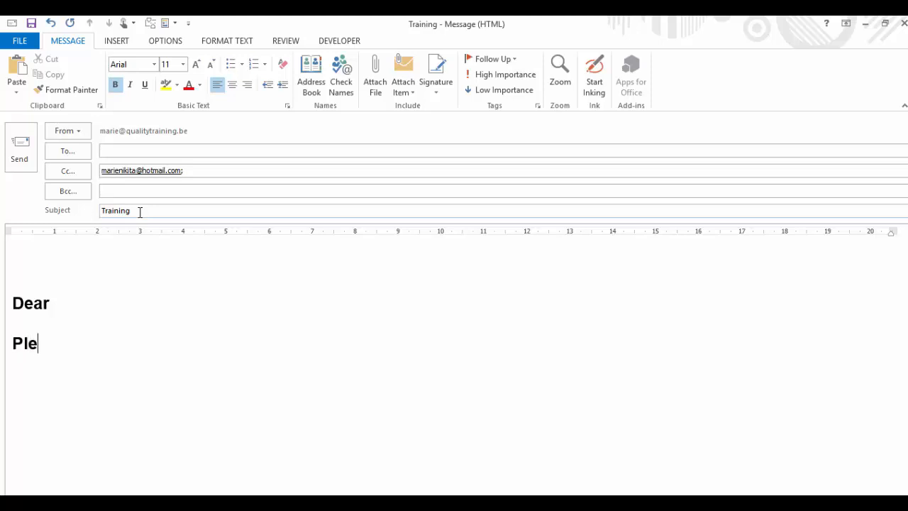
text(ase find)
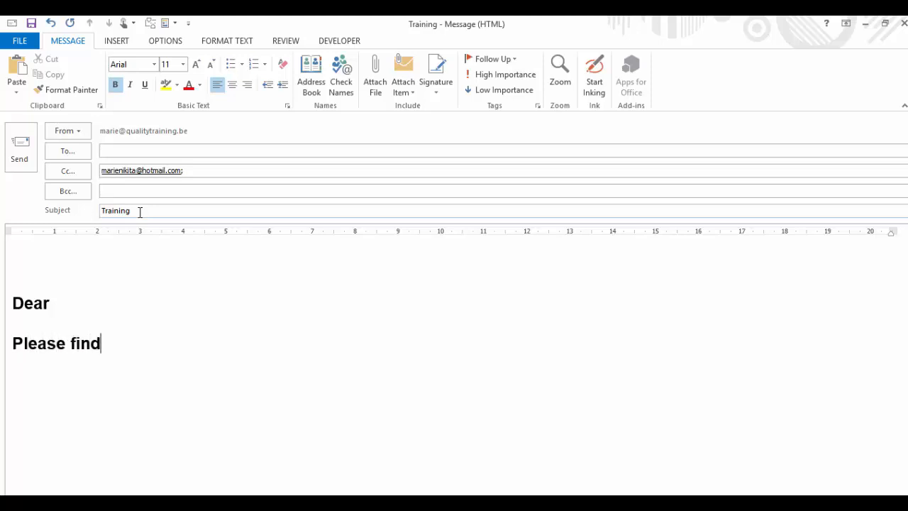
text( enclosed )
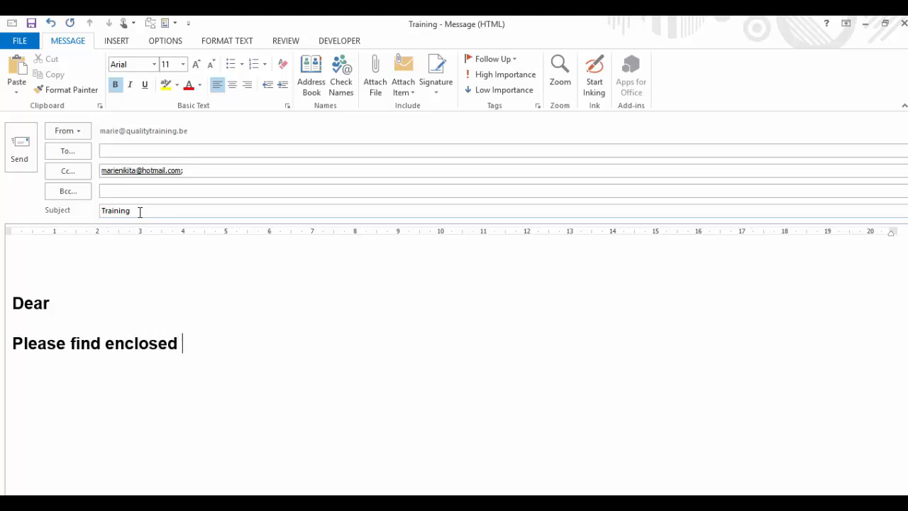
text(the traini)
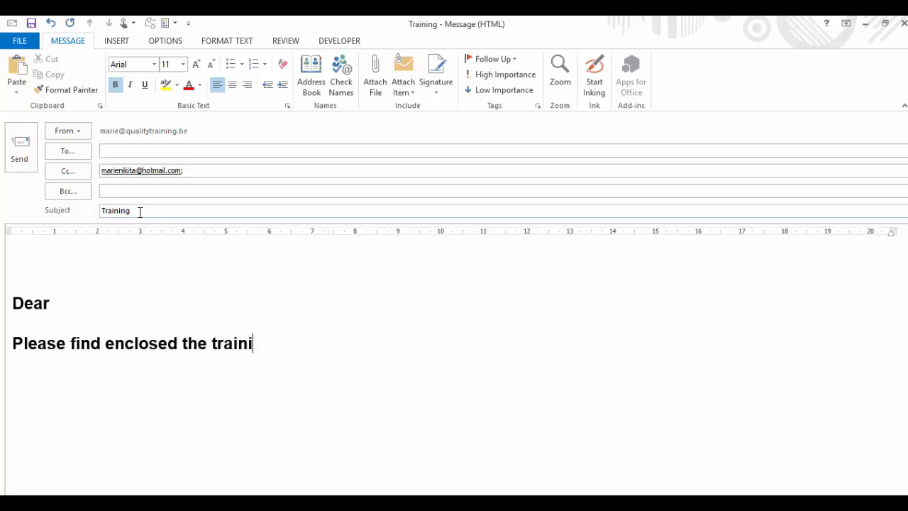
text(ng report.)
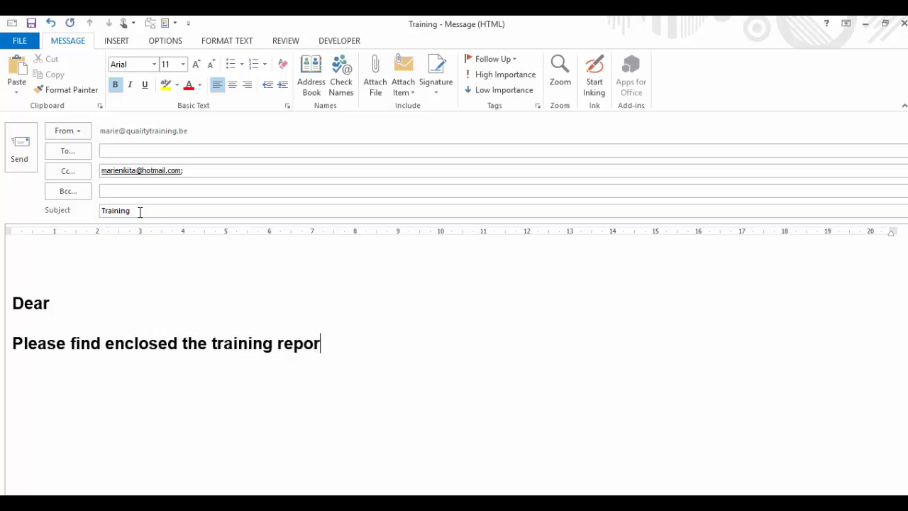
- Close the message body with "Kind regards," and the sender's first name on separate paragraphs
key(Return)
key(Return)
text(Kind regards,)
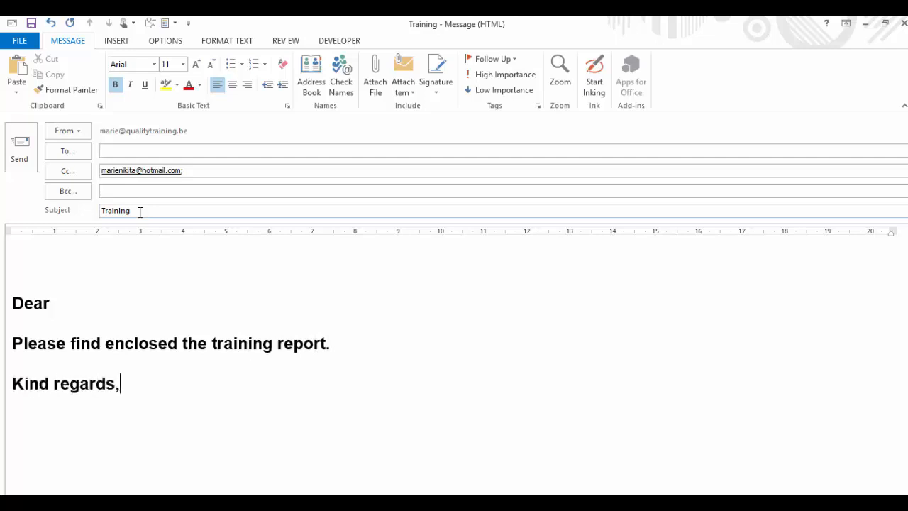
key(Return)
key(Return)
text(Marie)
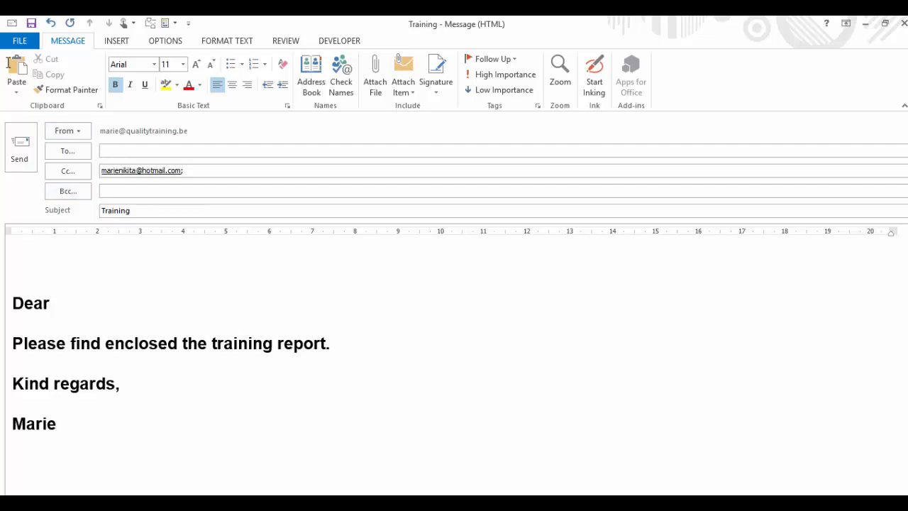
- Save the message on the Desktop as an Outlook Template (*.oft) named Trainingreport.oft
click(20, 41)
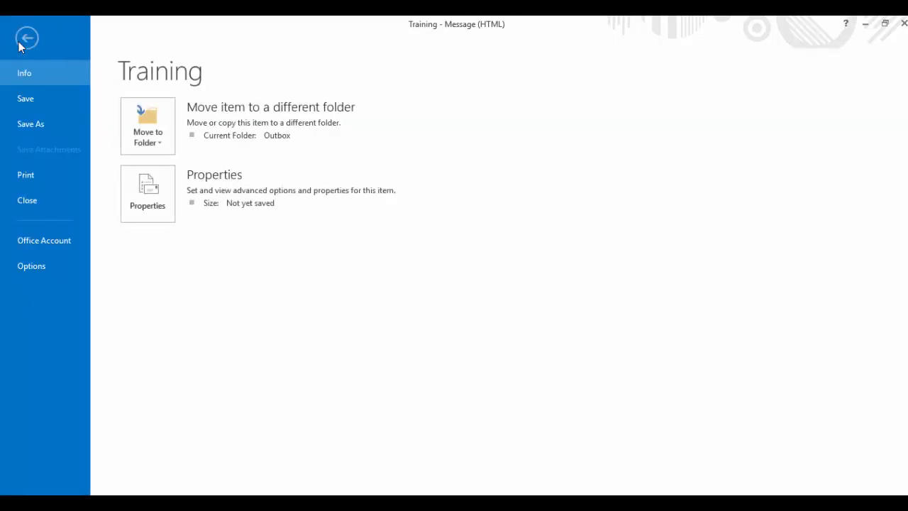
click(44, 123)
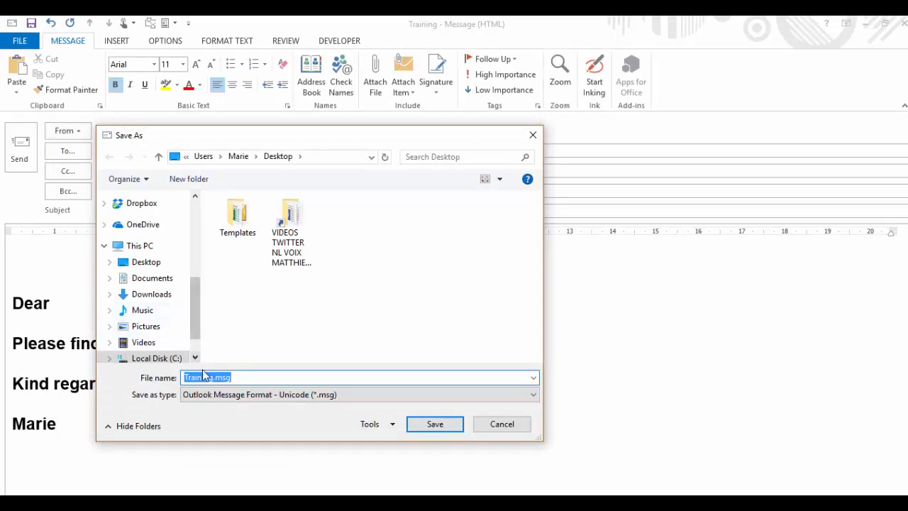
click(148, 264)
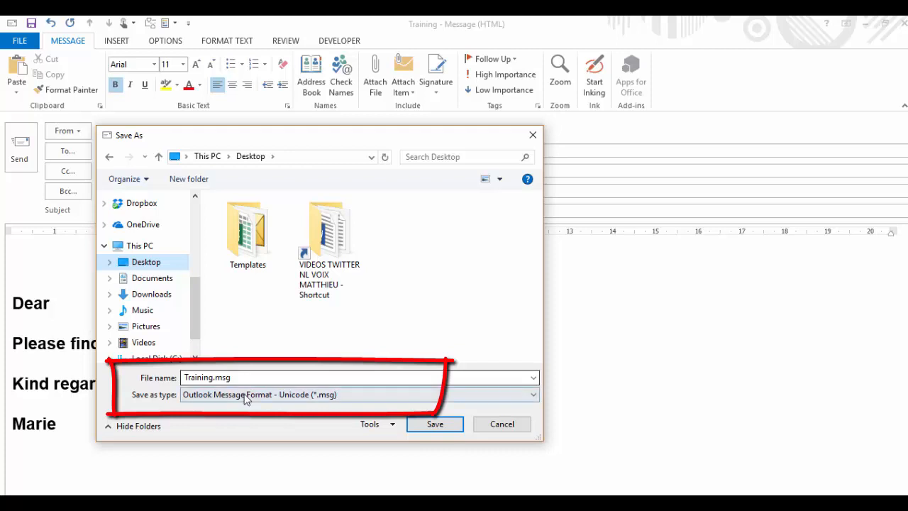
click(245, 395)
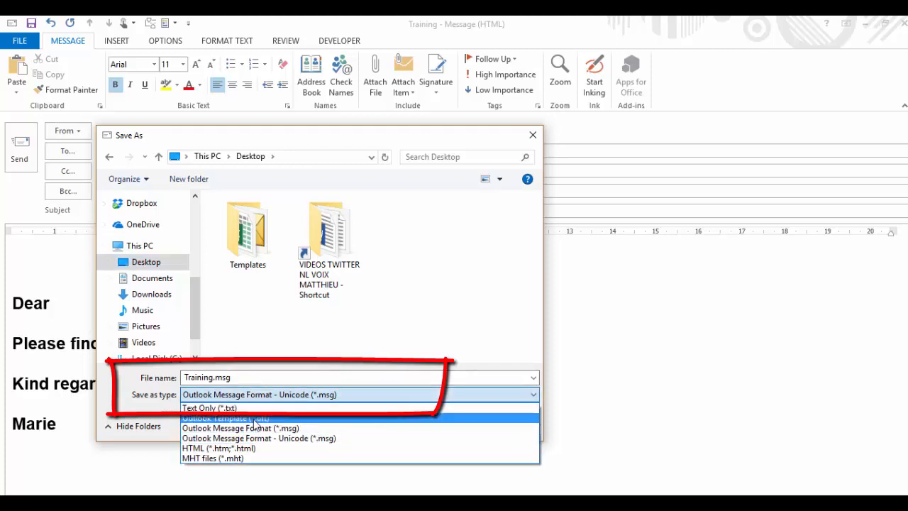
click(252, 418)
click(146, 263)
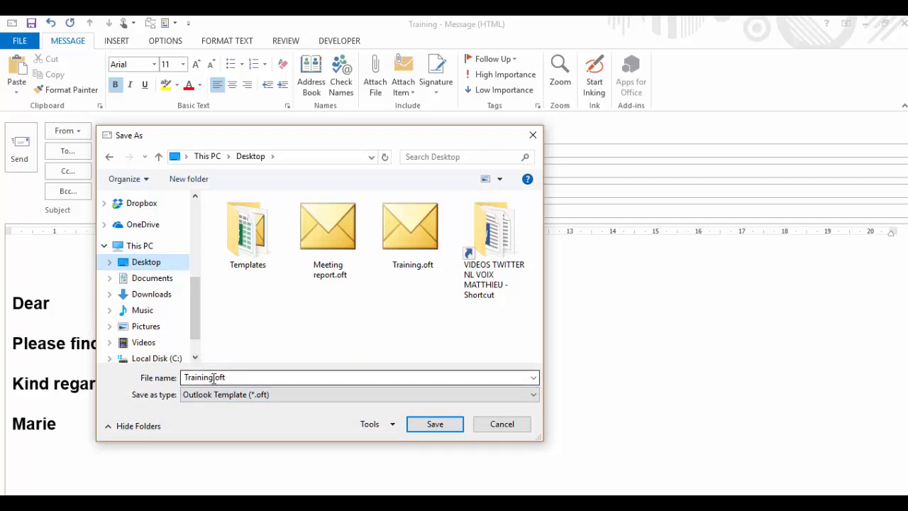
click(214, 378)
click(216, 378)
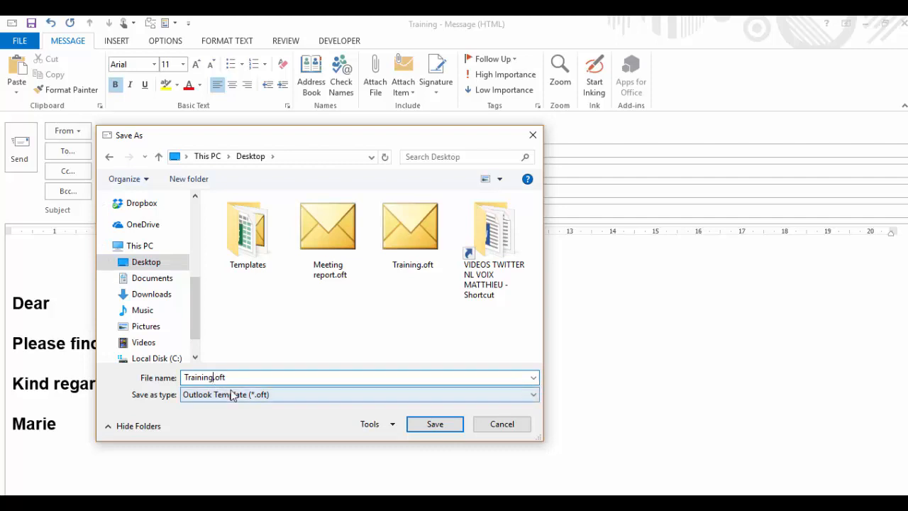
text(report)
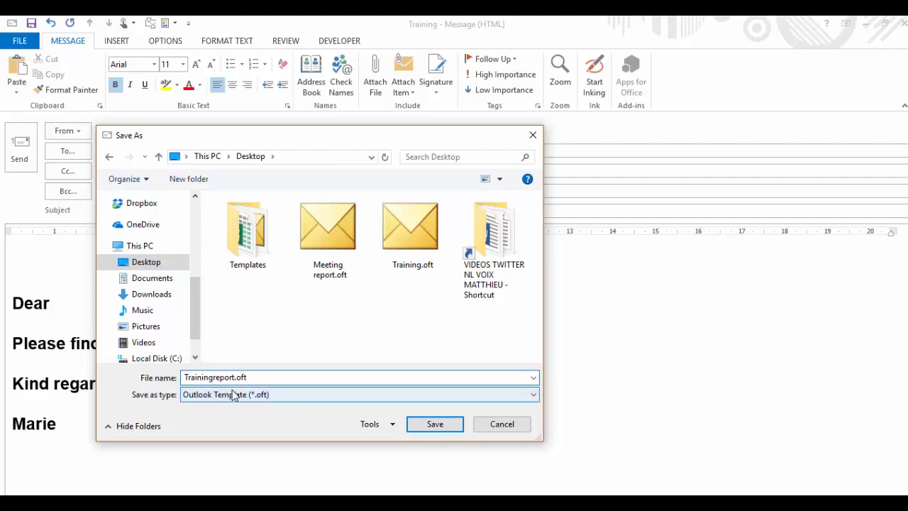
click(432, 426)
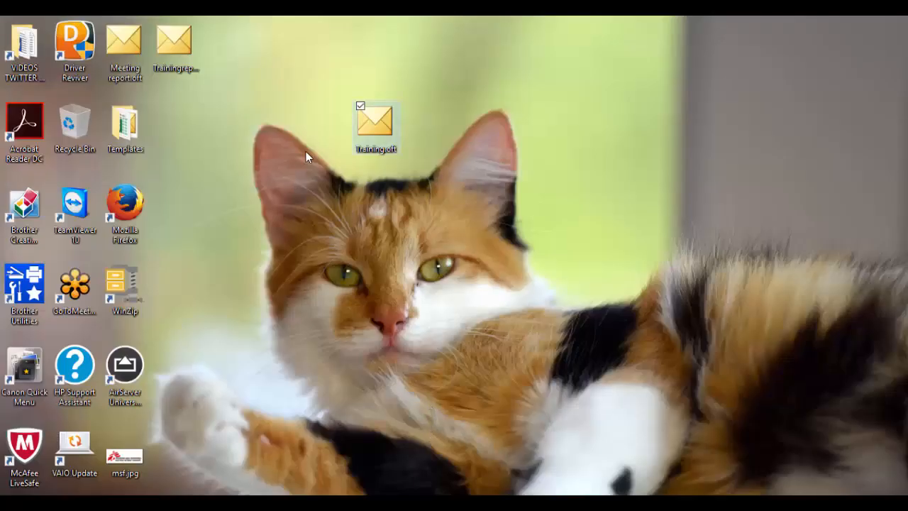
- Place the Training.oft and Trainingreport.oft icons in the free area of the desktop and open the Trainingreport.oft template
drag(173, 42, 473, 124)
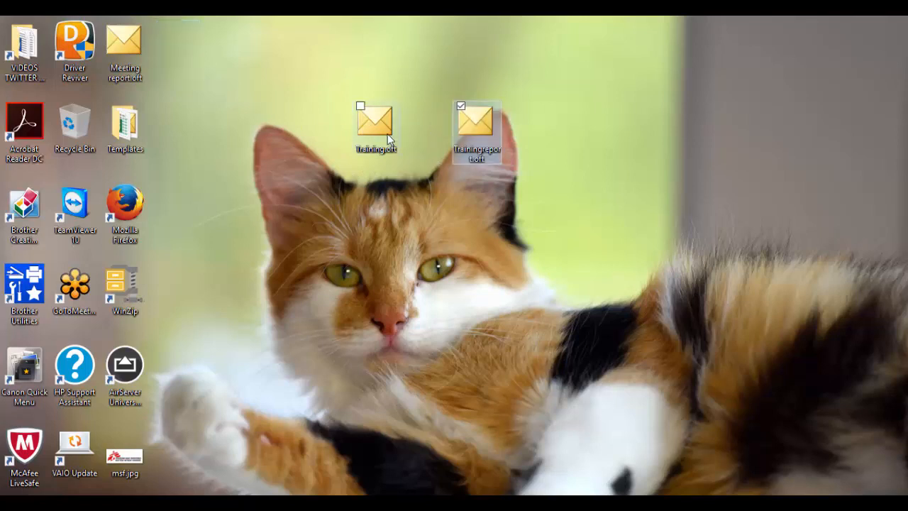
drag(389, 140, 238, 140)
drag(480, 128, 425, 133)
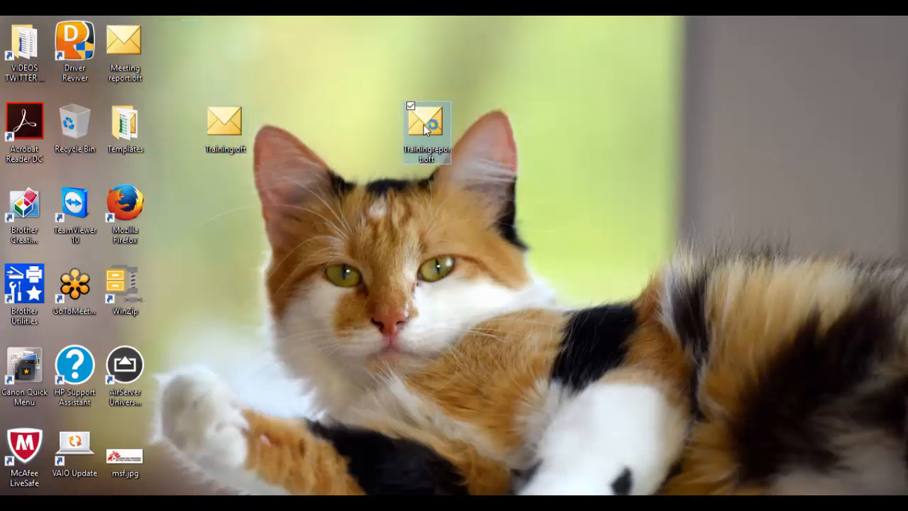
double_click(423, 124)
text(v)
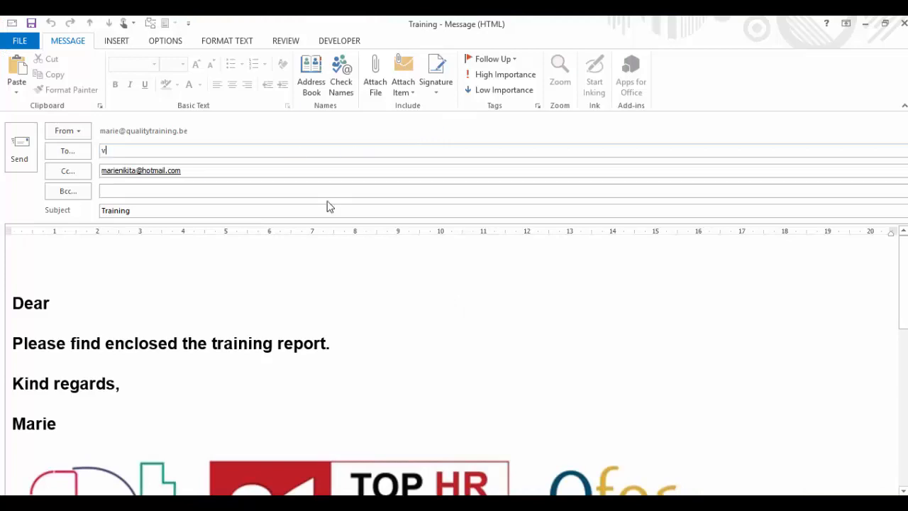
text(a)
key(Return)
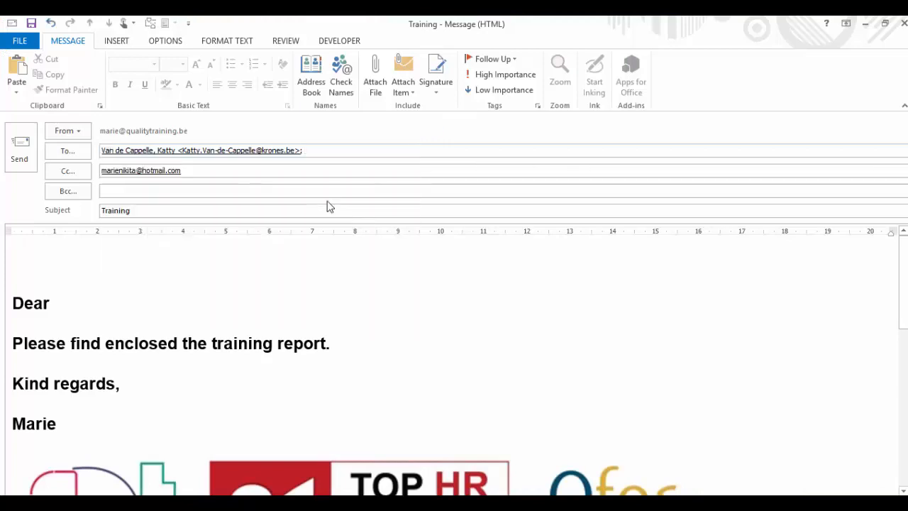
key(BackSpace)
key(BackSpace)
- Search the To suggestions for "vand" and add the suggested Yahoo contact as recipient
text(va)
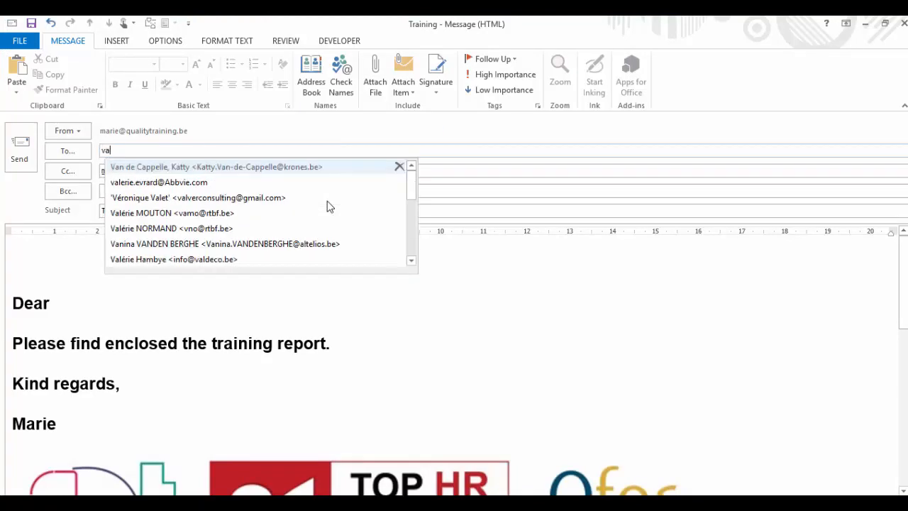
text(nd)
click(226, 169)
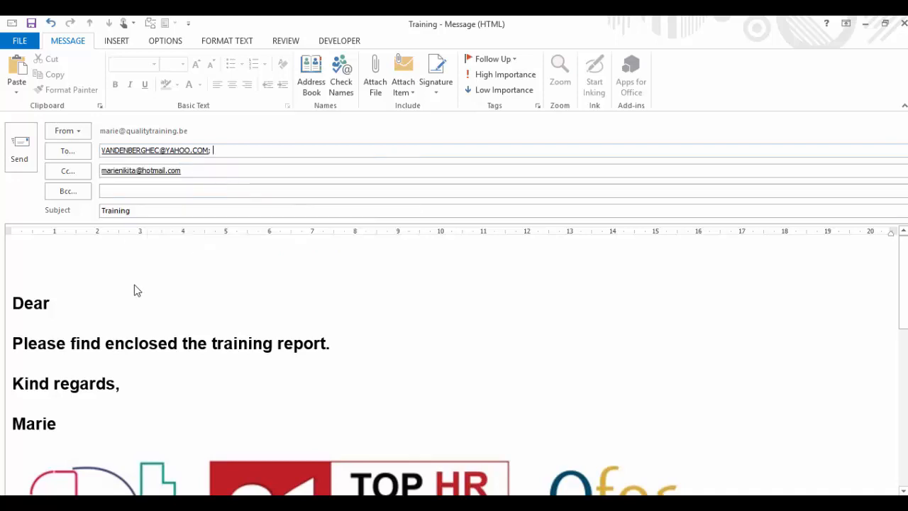
- Complete the greeting after "Dear" with the recipient's first name and a comma, and send the message
click(123, 307)
text(C)
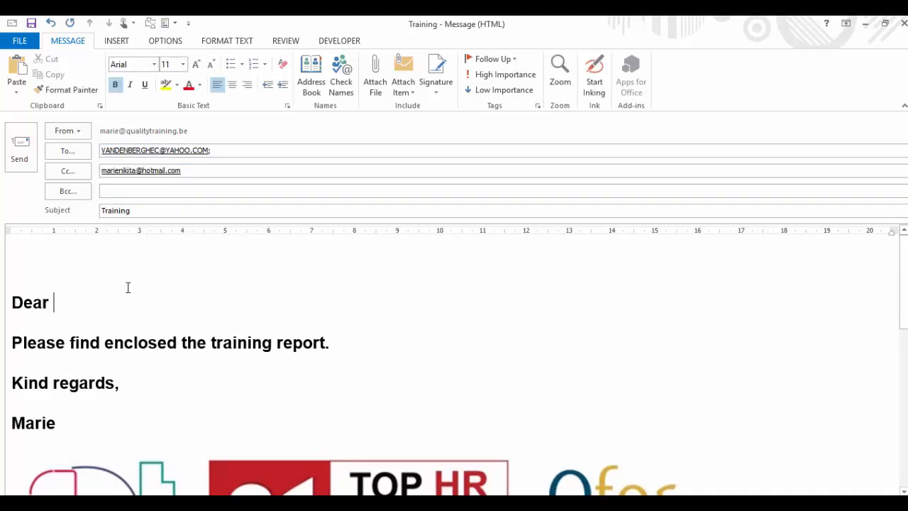
text(g)
key(BackSpace)
text(hris,)
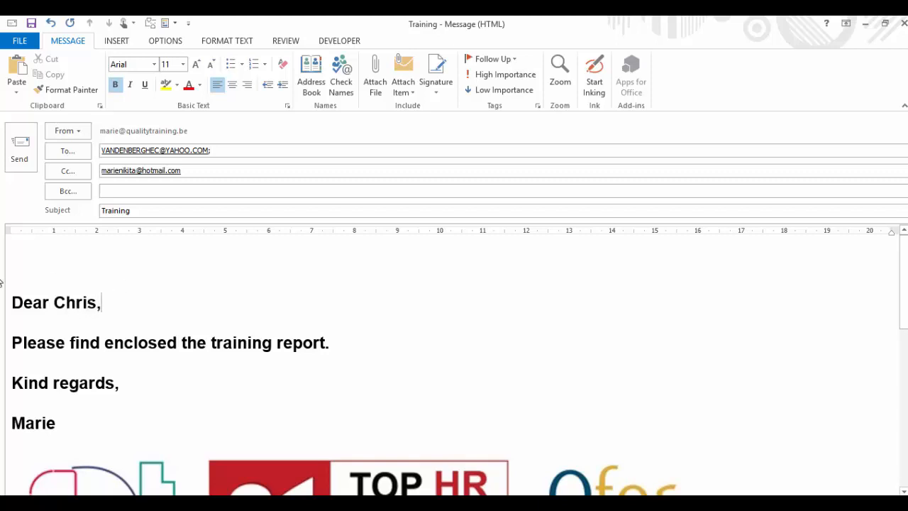
click(29, 157)
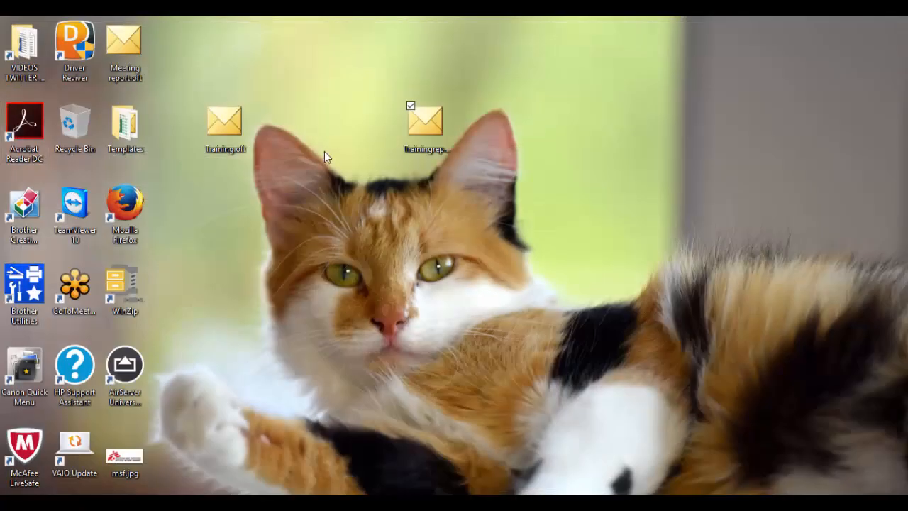
- Open the Trainingreport.oft template again from the desktop
double_click(422, 137)
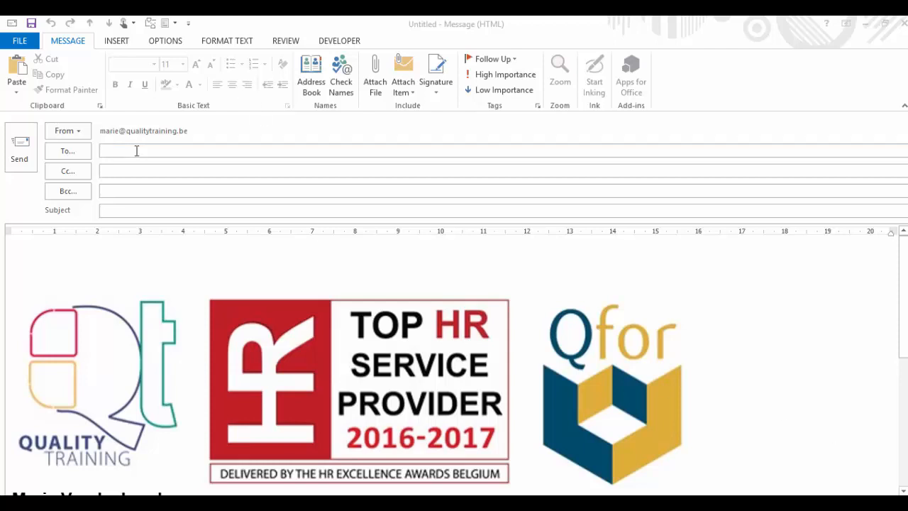
- Add a follow-up reminder for the sender to the blank message, set to mardi 24 janvier 2017 at 10:00
click(136, 152)
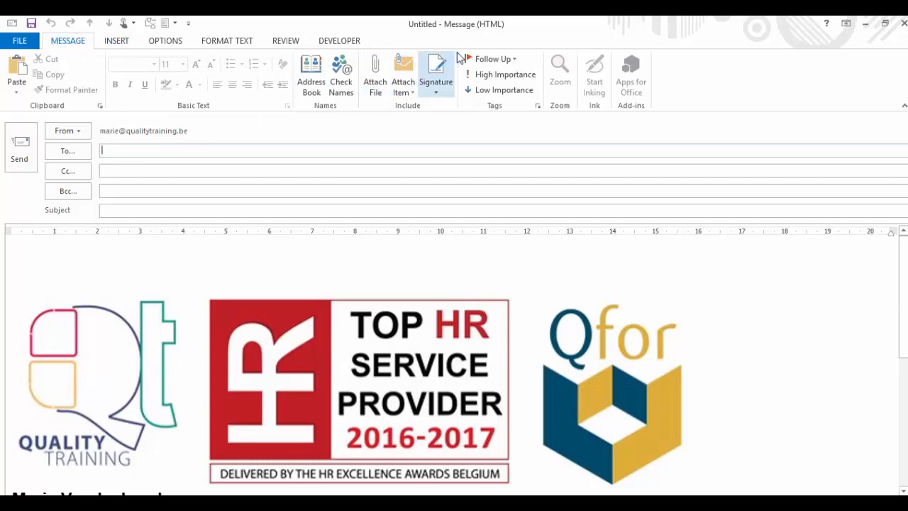
click(516, 61)
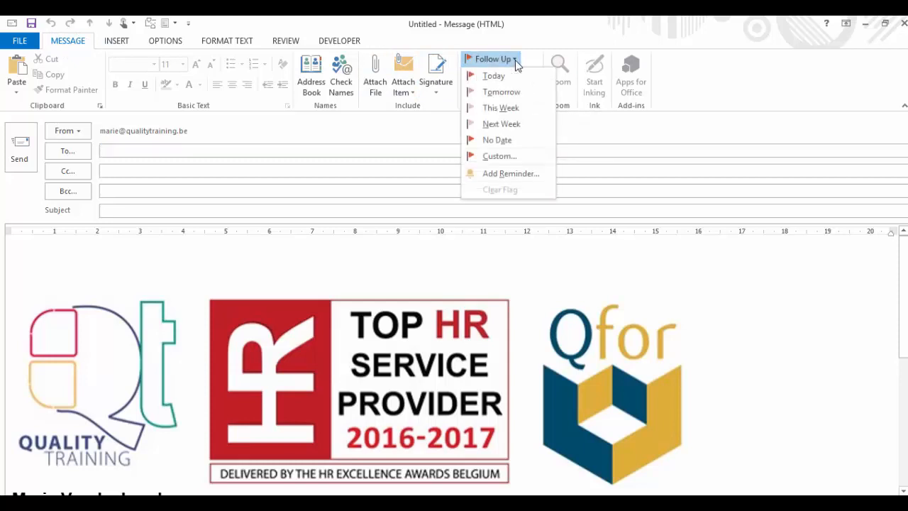
click(518, 176)
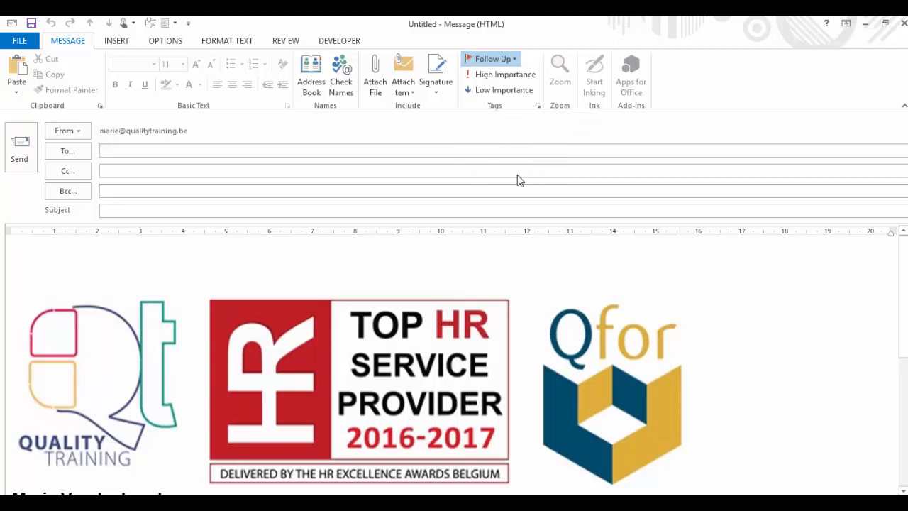
drag(460, 147, 386, 102)
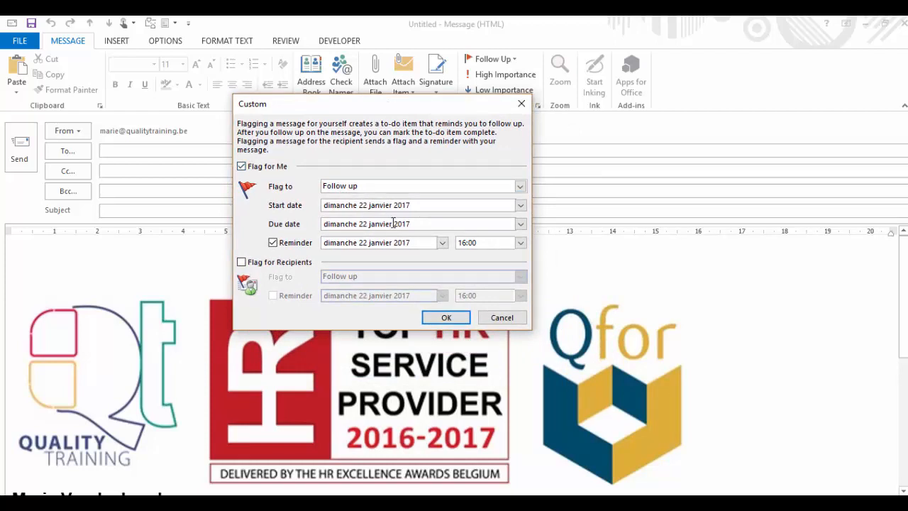
click(442, 244)
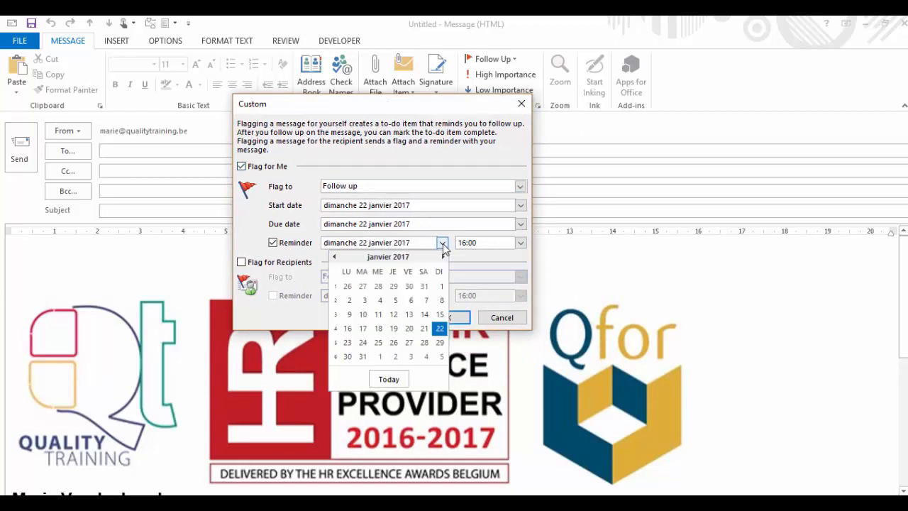
click(363, 343)
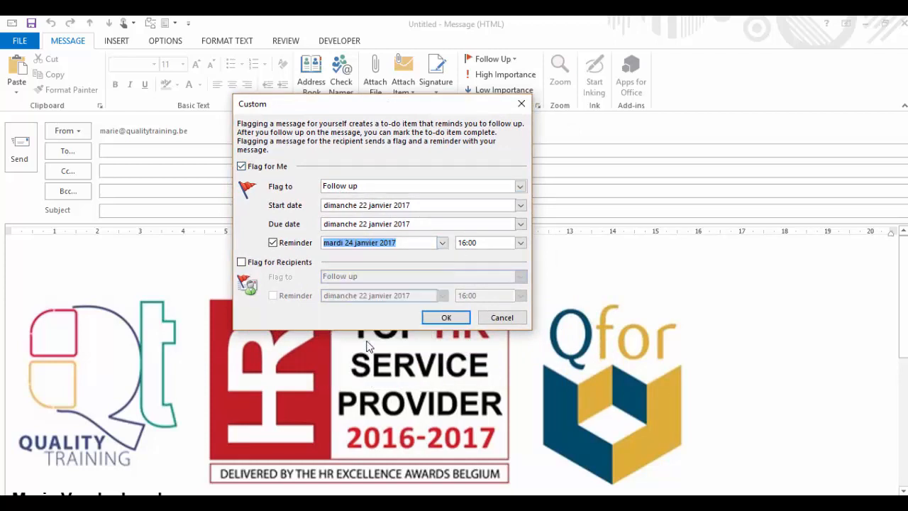
click(520, 242)
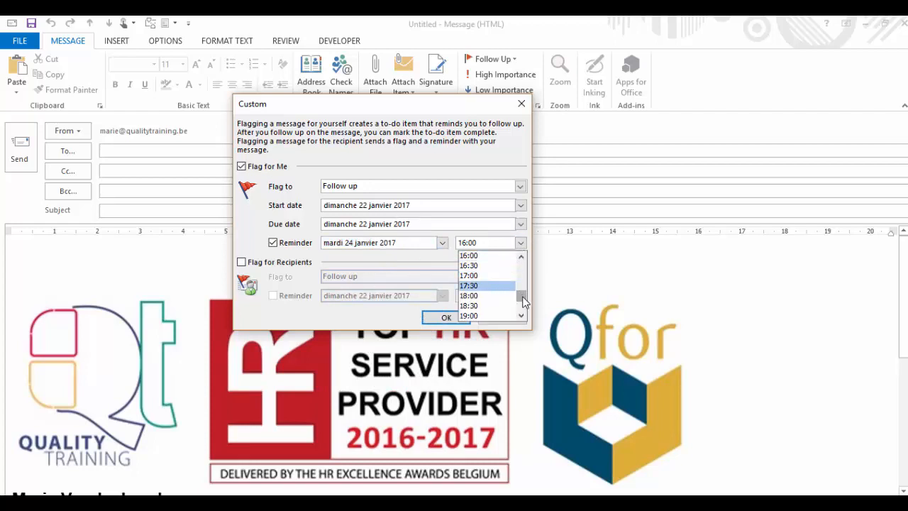
drag(523, 296, 522, 283)
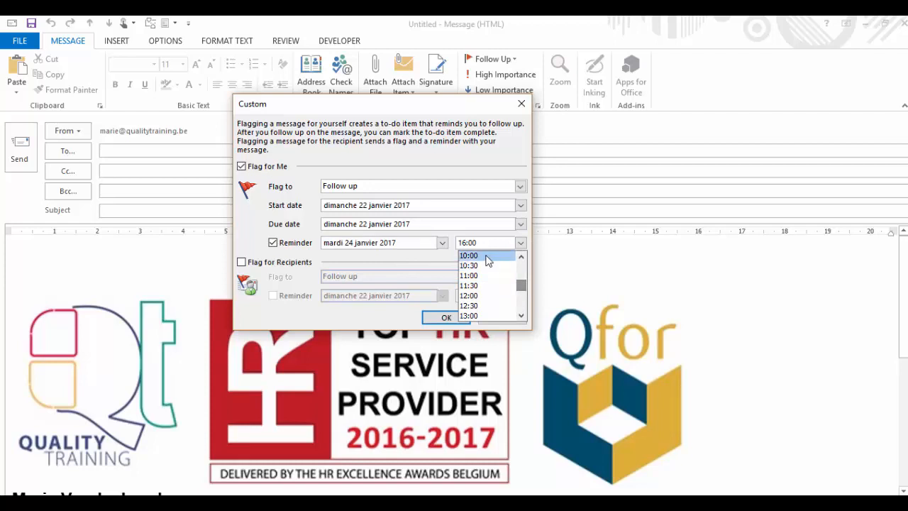
click(486, 256)
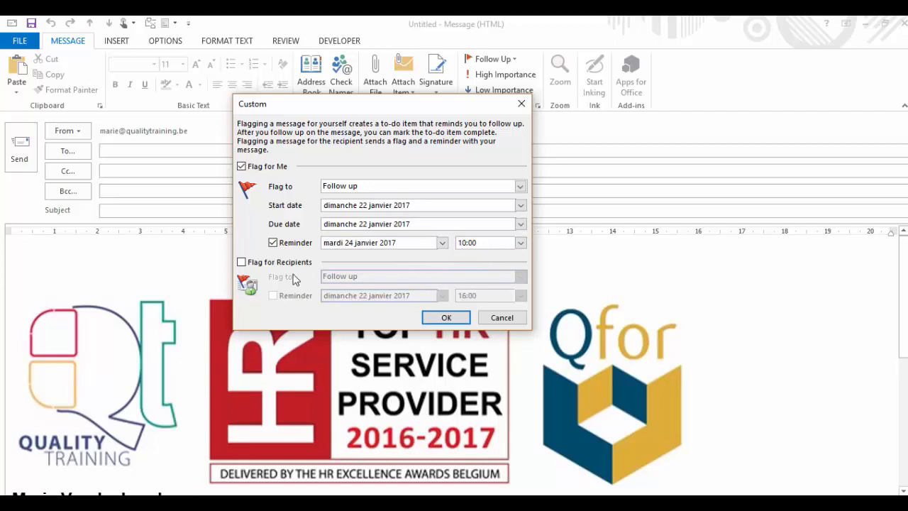
- Flag the message for recipients too, with a reminder set to mercredi 25 janvier 2017 at 13:30, and apply the flag settings
click(241, 262)
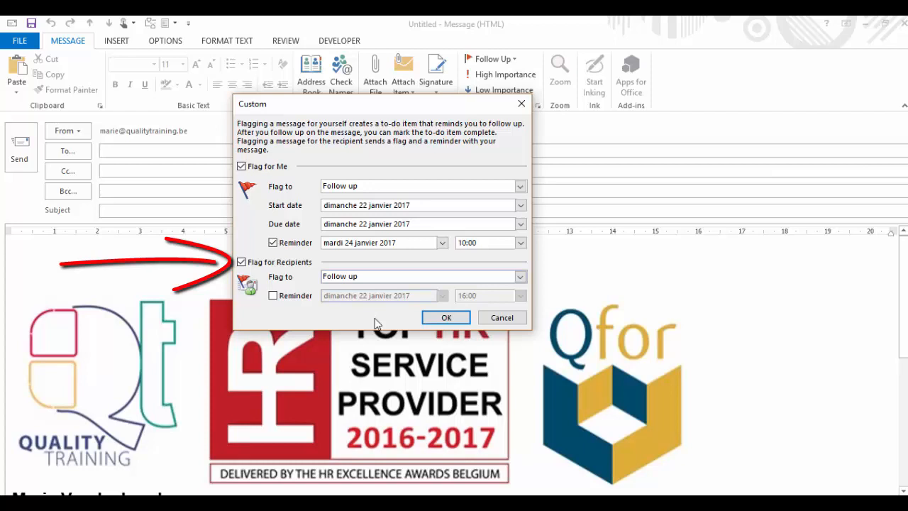
click(273, 295)
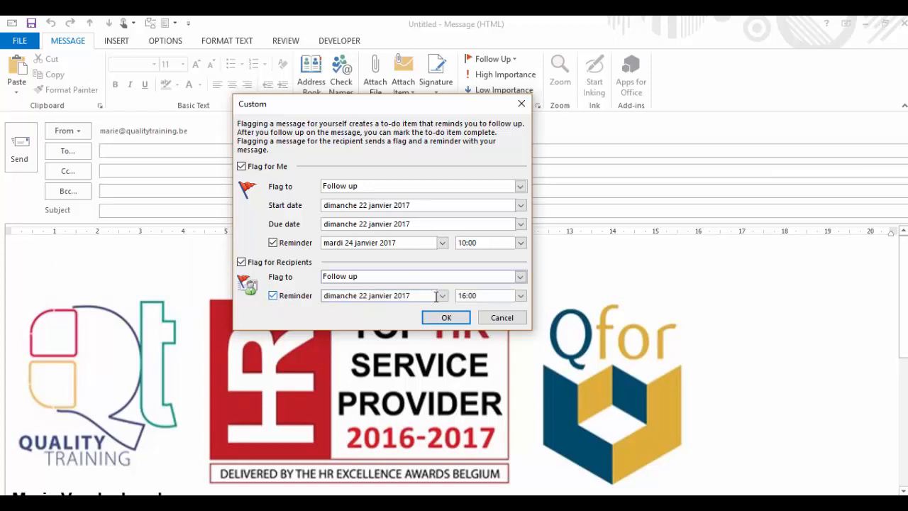
click(442, 295)
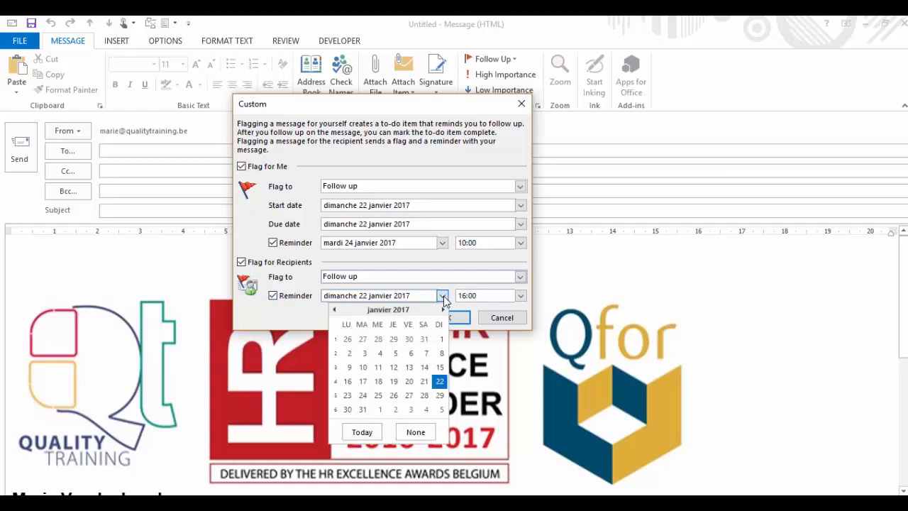
click(394, 396)
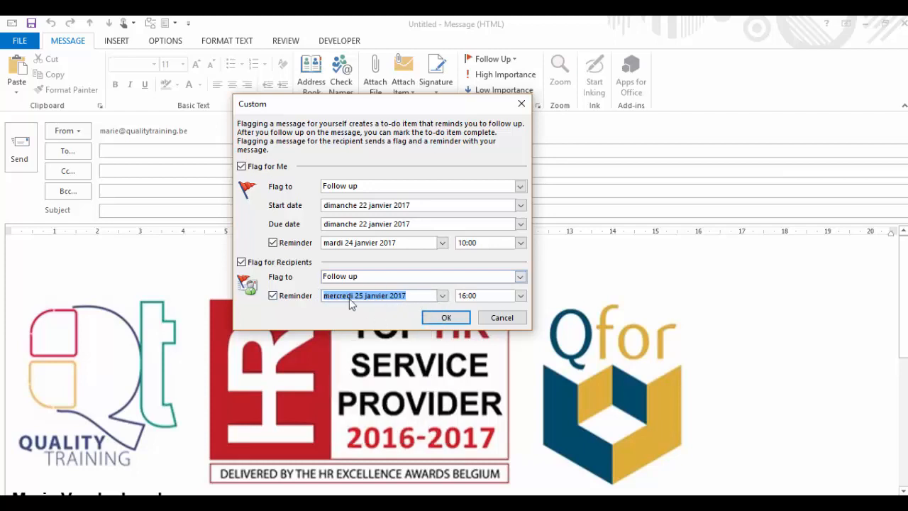
click(408, 298)
click(520, 296)
scroll(520, 326, up, 3)
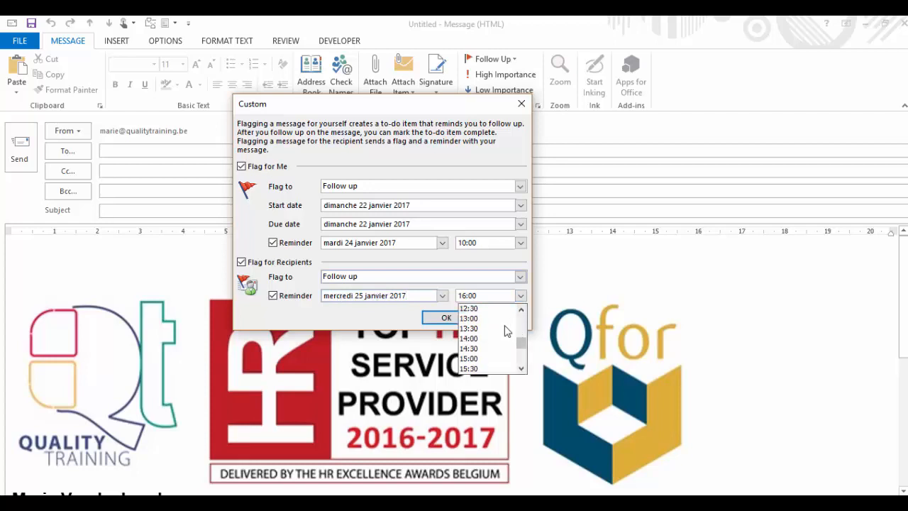
click(485, 329)
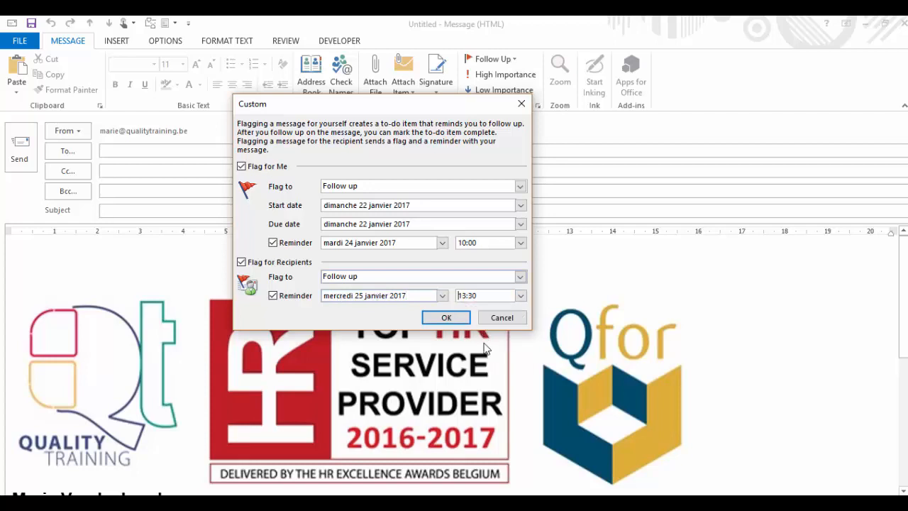
click(446, 318)
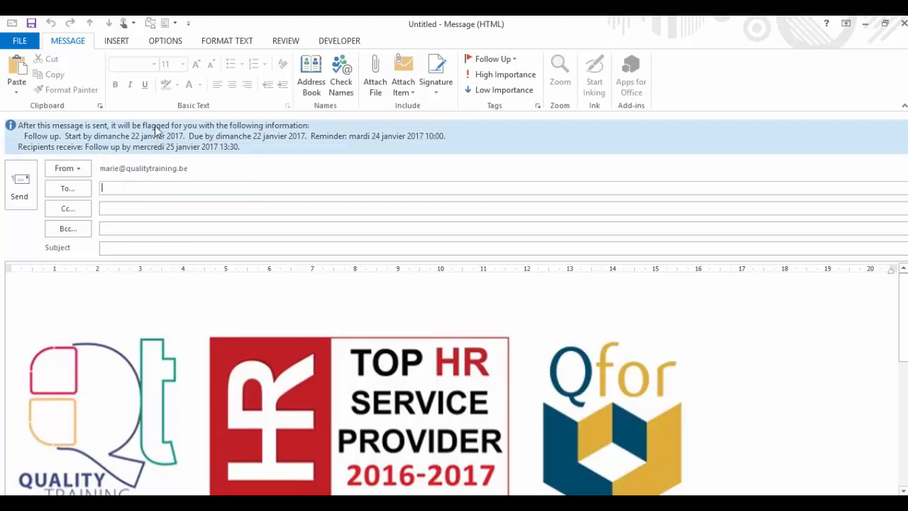
- Add custom voting buttons 12APR;15APR;18APR to the message and check them in the list of voting choices
click(162, 42)
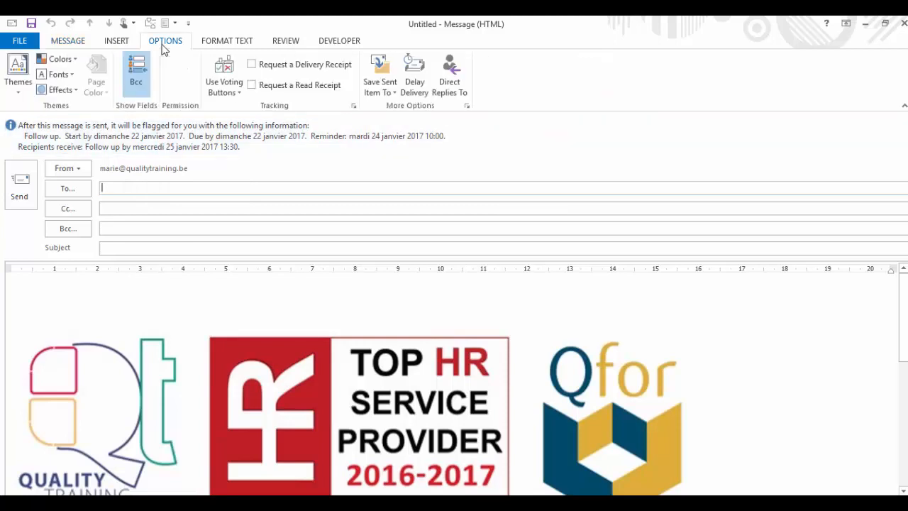
click(238, 94)
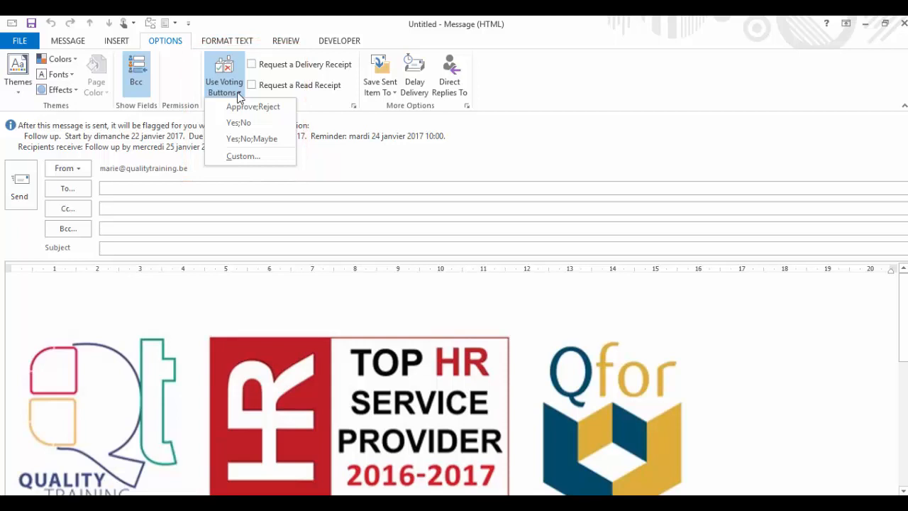
click(245, 156)
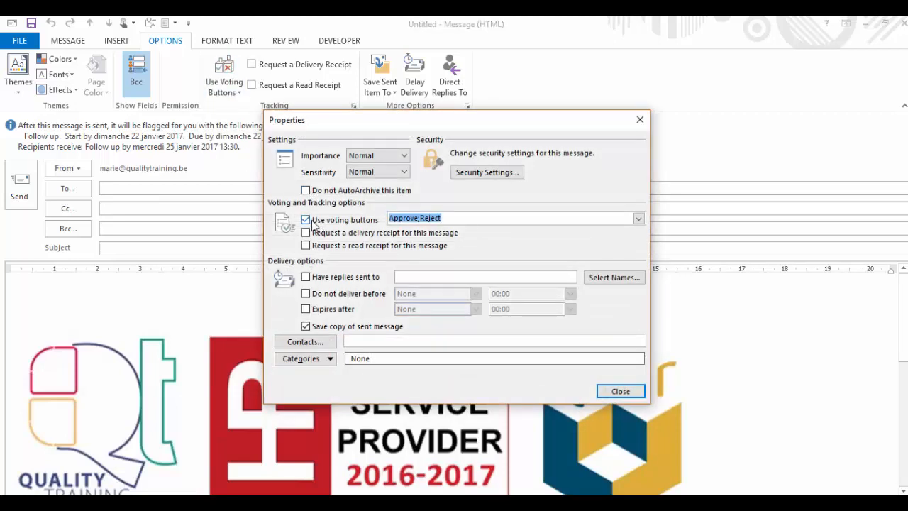
drag(450, 219, 385, 218)
key(Delete)
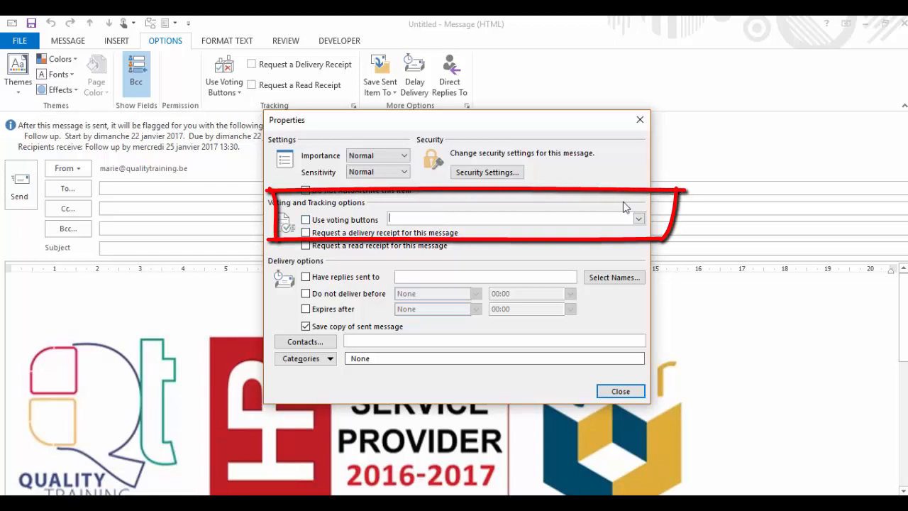
text(12)
text(APR;15APR;18APR)
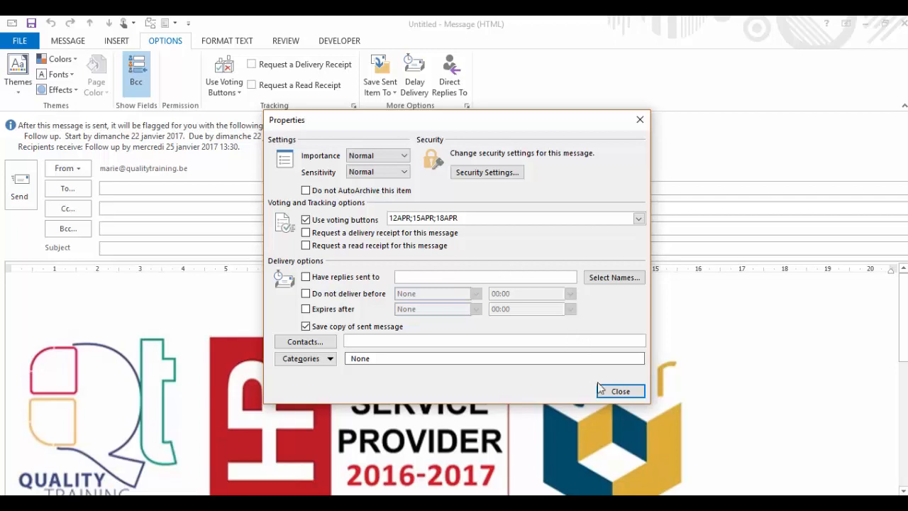
click(617, 392)
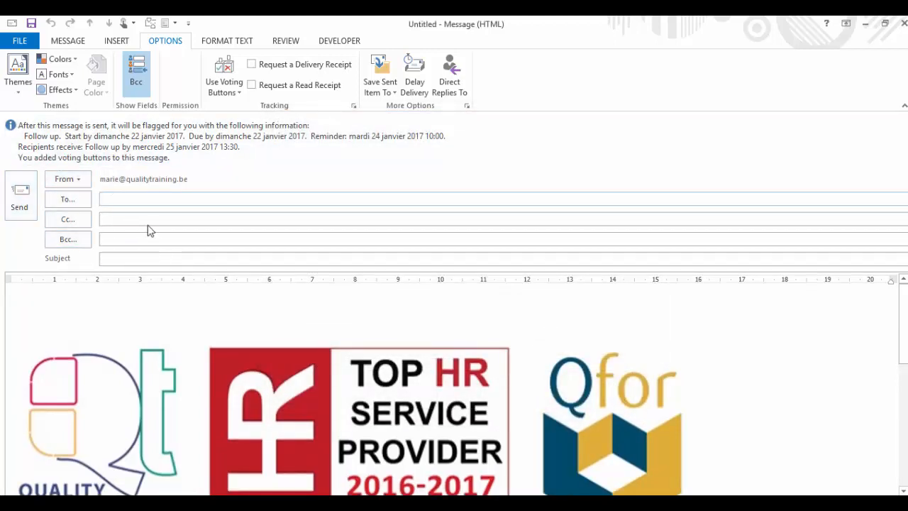
click(238, 94)
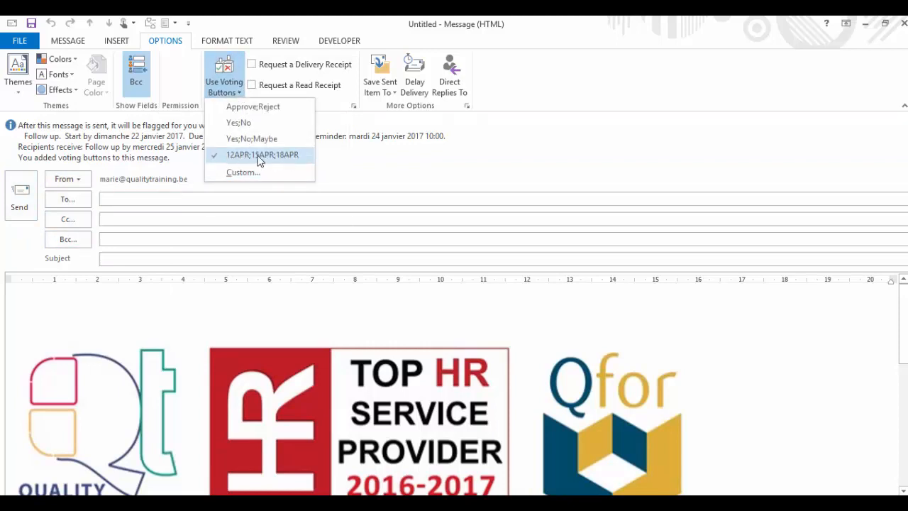
- Address the message to the sender's own e-mail address, set the subject to "Quelle date?" and send it
click(154, 199)
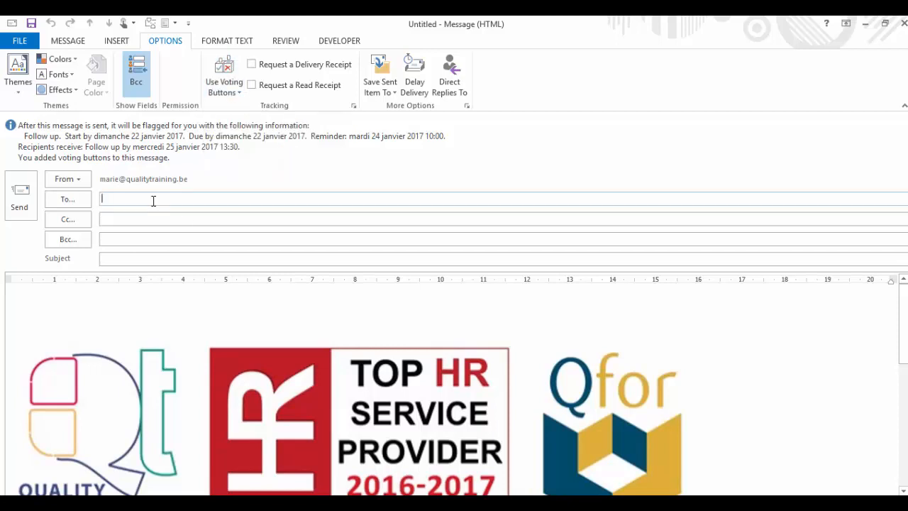
text(MARIE)
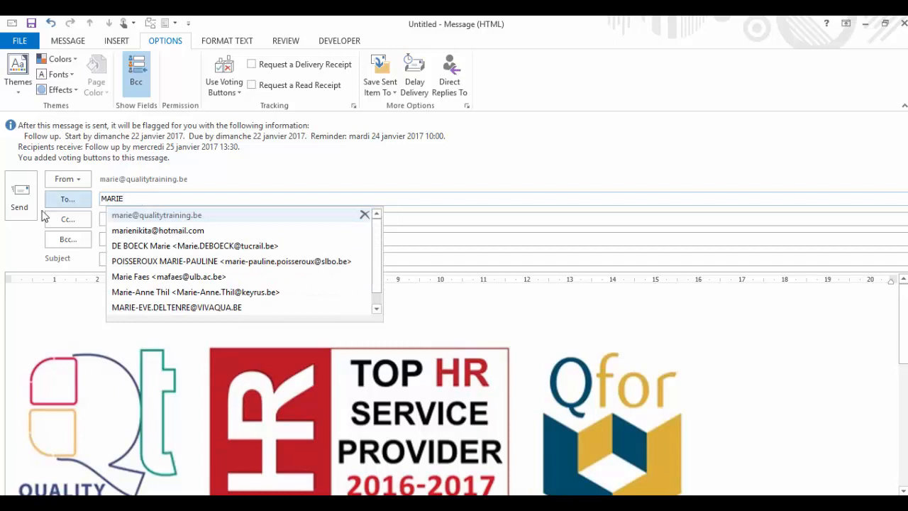
click(131, 216)
click(136, 258)
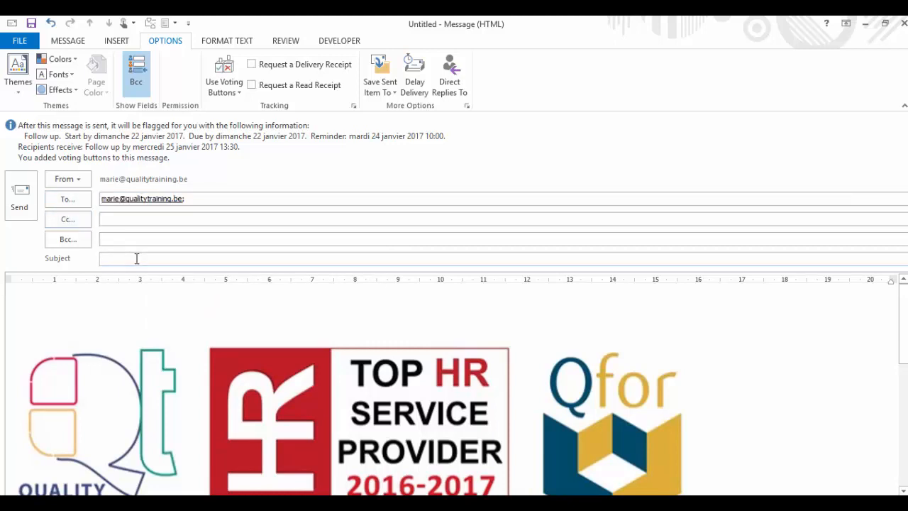
text(Quelle date?)
click(22, 197)
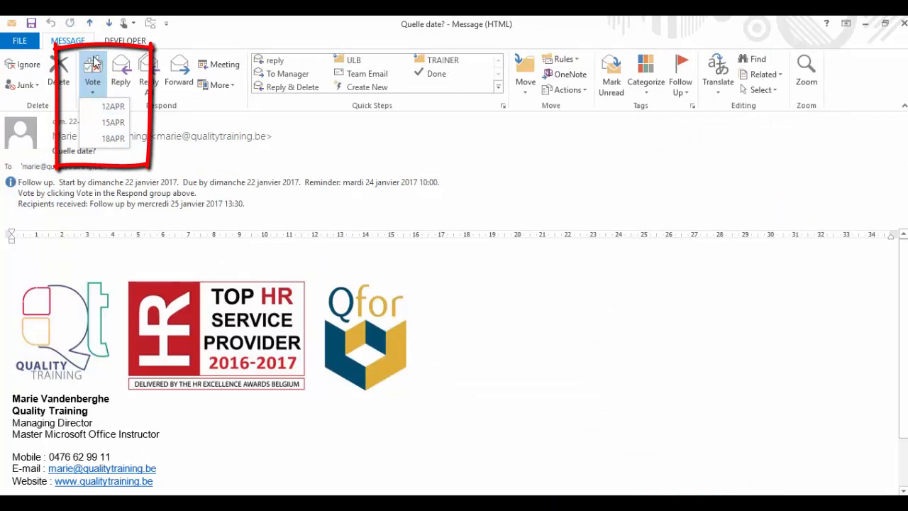
- Vote 15APR on the received "Quelle date?" message, choosing to edit the response before sending
click(109, 123)
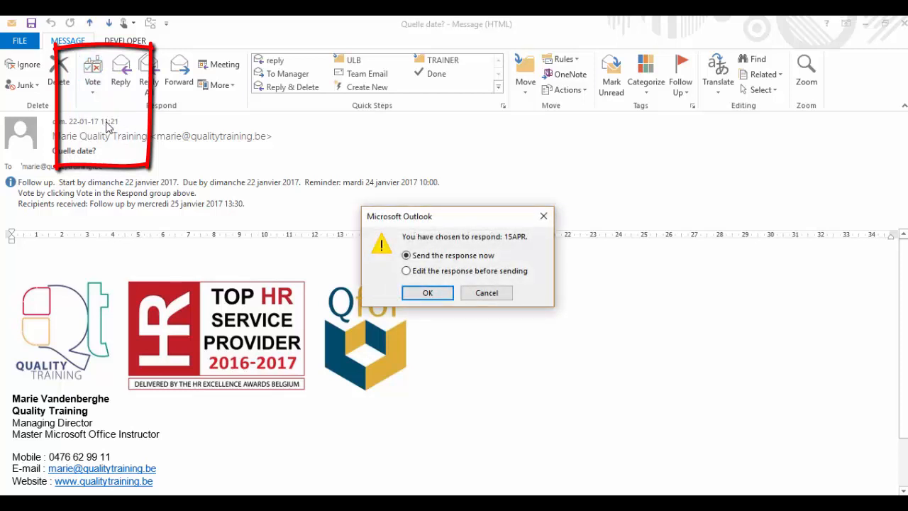
drag(436, 217, 428, 217)
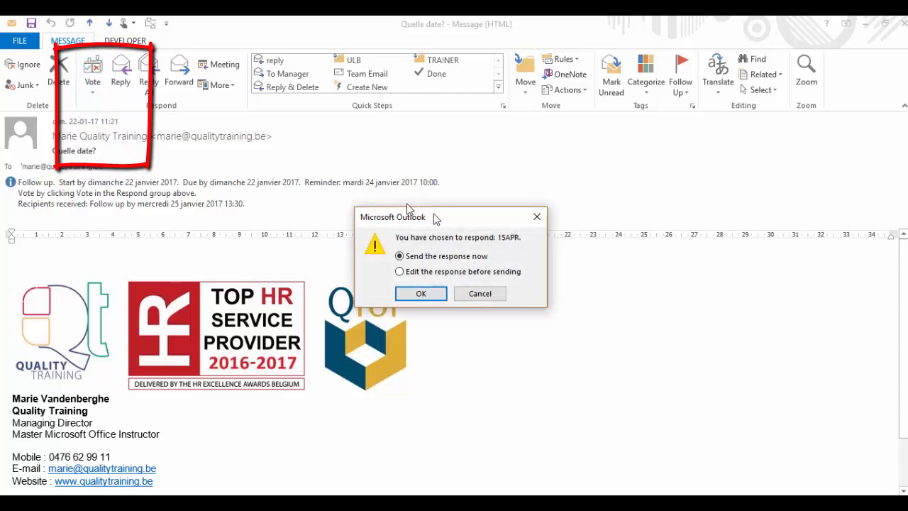
click(400, 271)
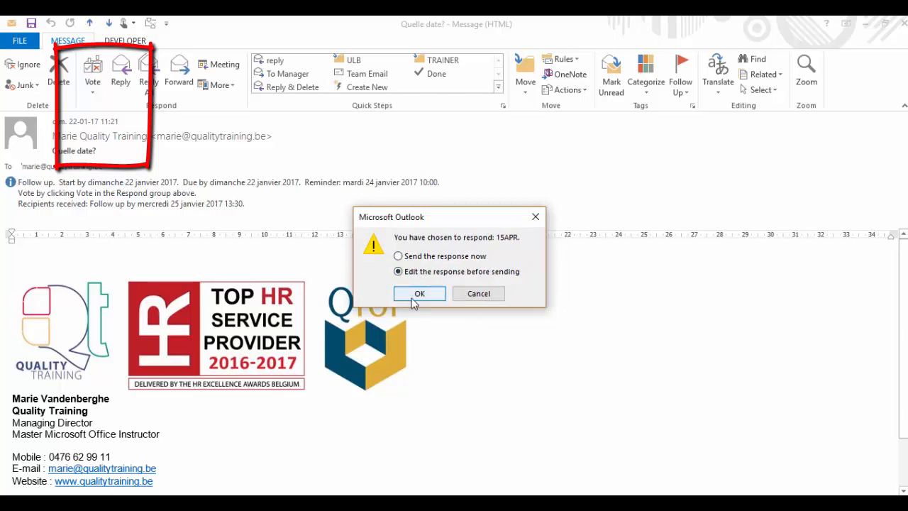
click(412, 295)
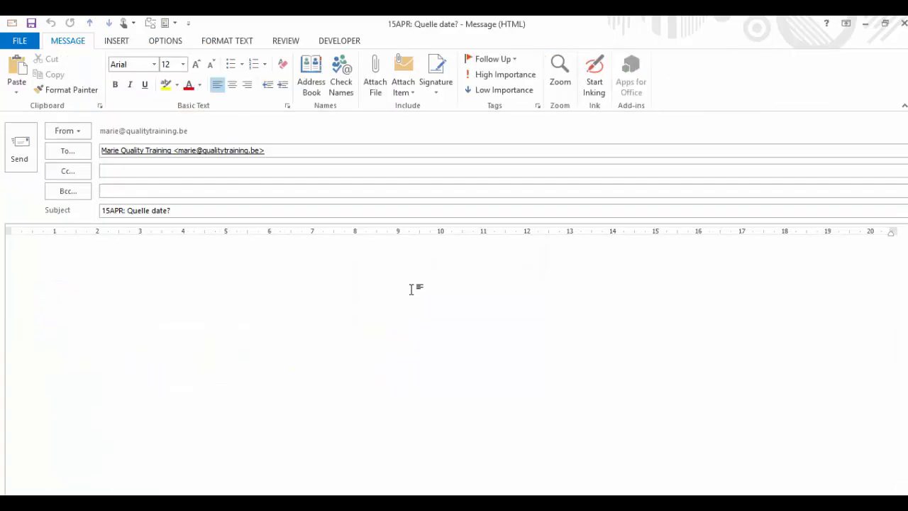
- Write "Avec grand plaisir !" in the body of the voting response and send it
text(Avec gran dplais)
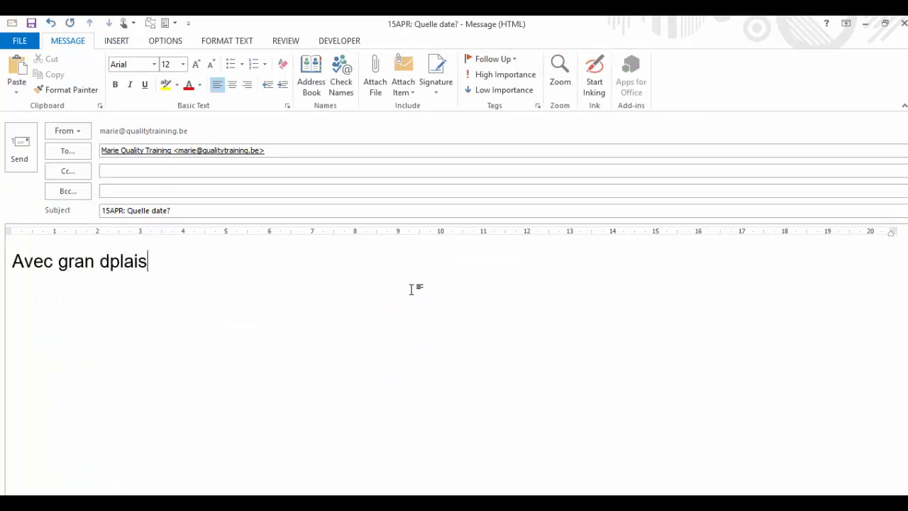
key(BackSpace)
key(BackSpace)
key(BackSpace)
key(BackSpace)
key(BackSpace)
key(BackSpace)
key(BackSpace)
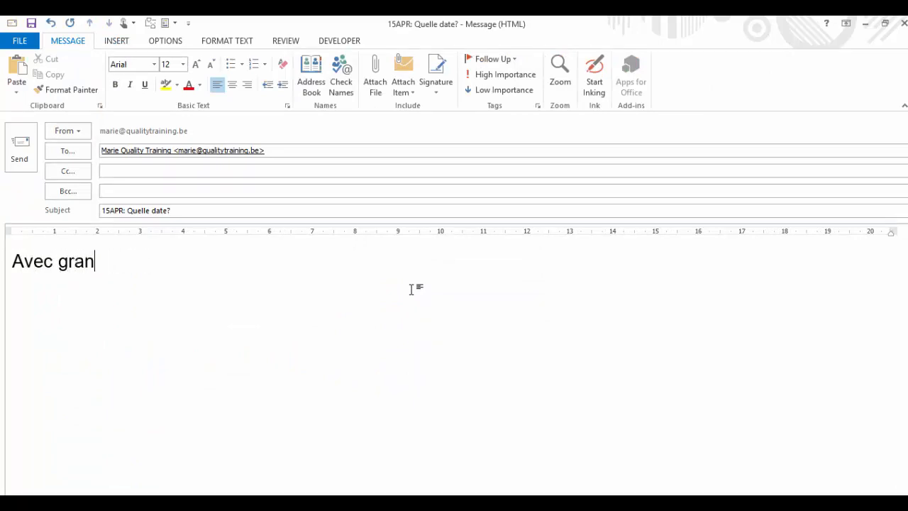
text(d plaisir !)
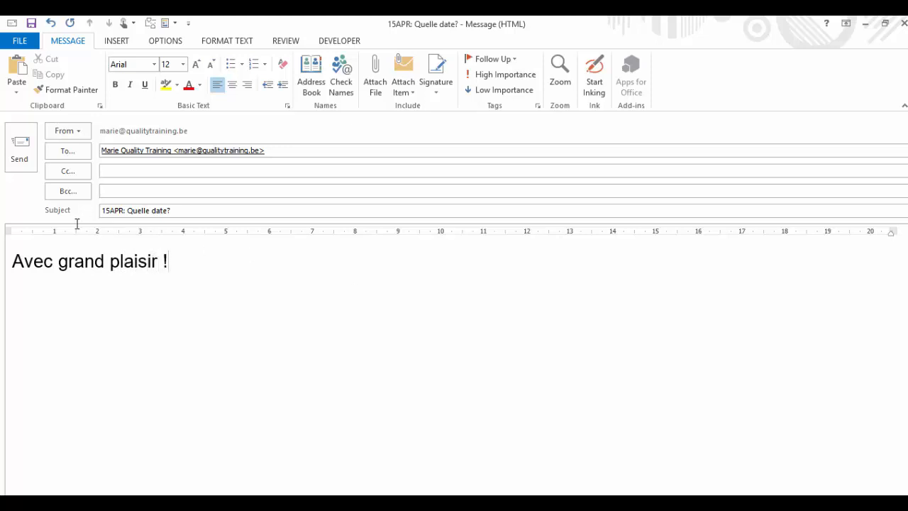
click(21, 150)
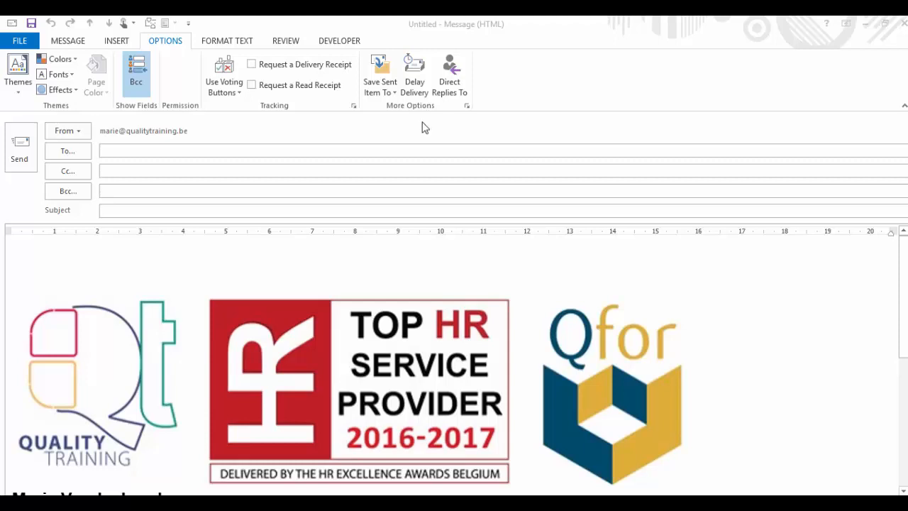
- Delay delivery of the new blank message so it is not delivered before 25-01-17 at 19:00
click(416, 85)
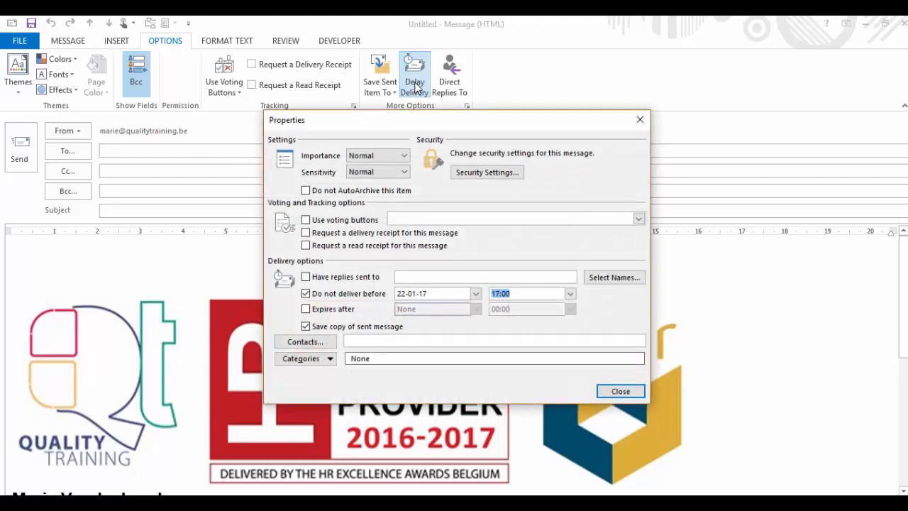
drag(430, 125, 338, 78)
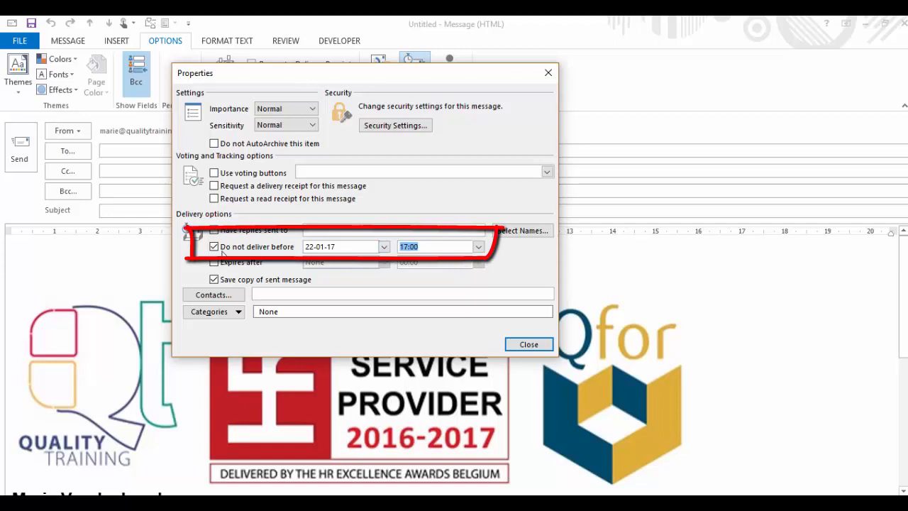
click(383, 247)
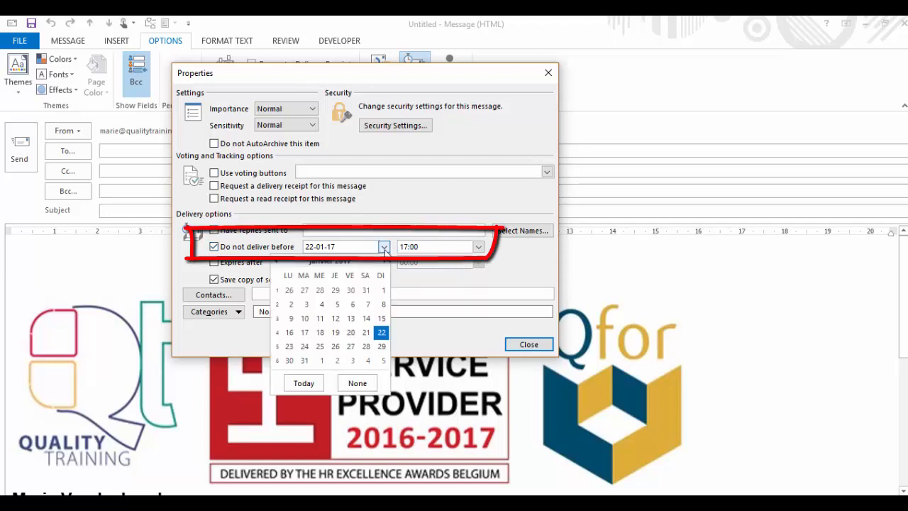
click(319, 348)
click(479, 246)
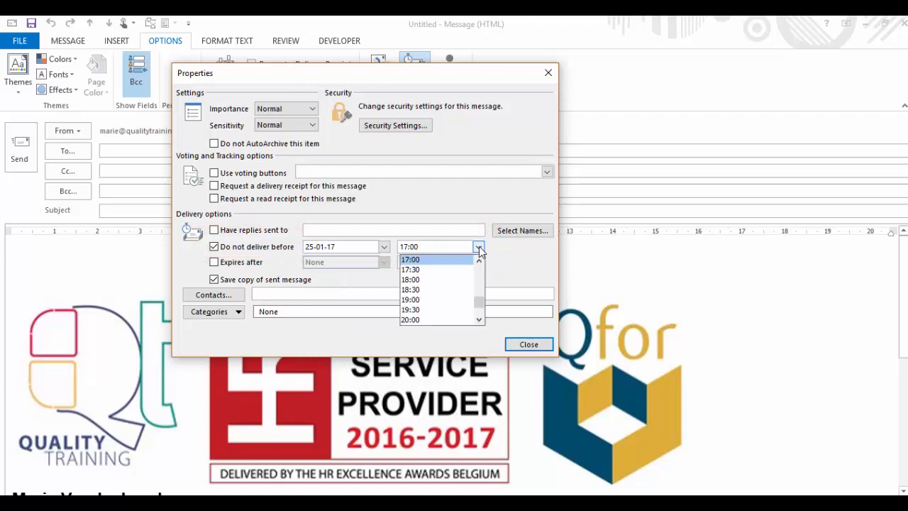
click(435, 300)
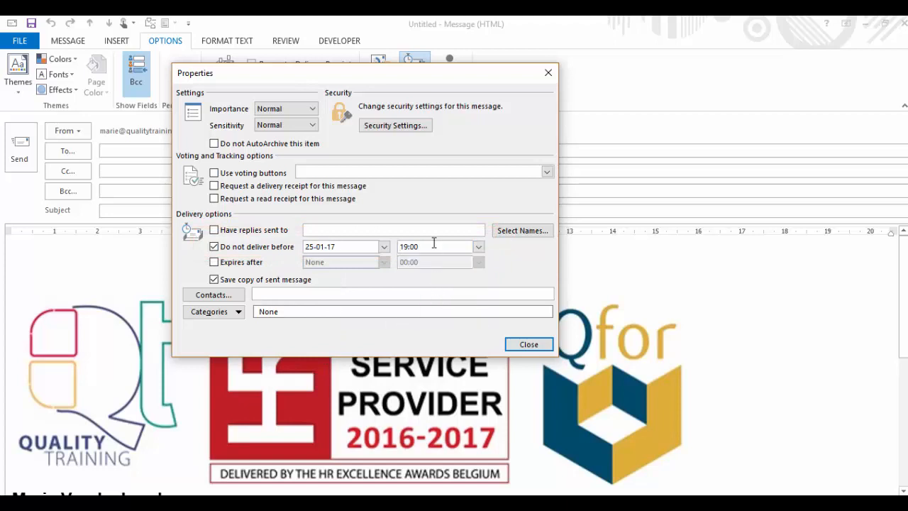
- Have replies to the message also sent to Rafael Nadal, chosen from the first Contacts address book
click(214, 231)
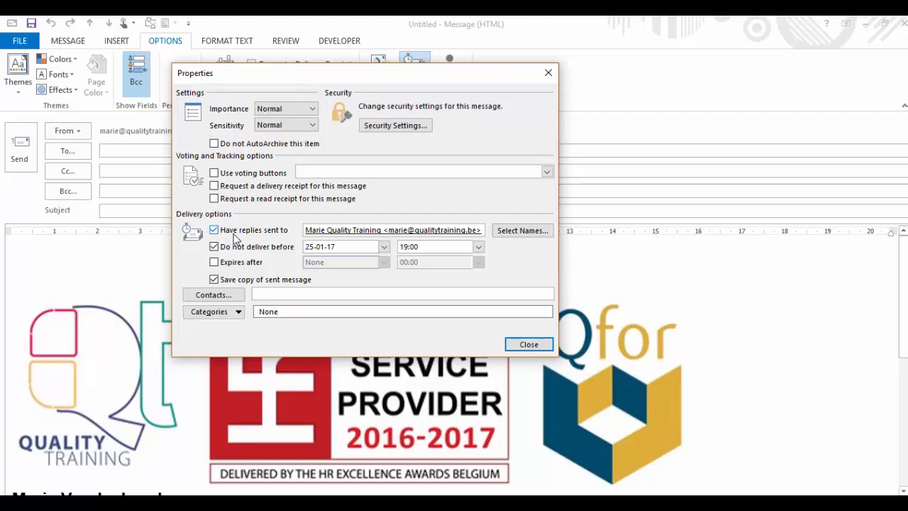
click(511, 235)
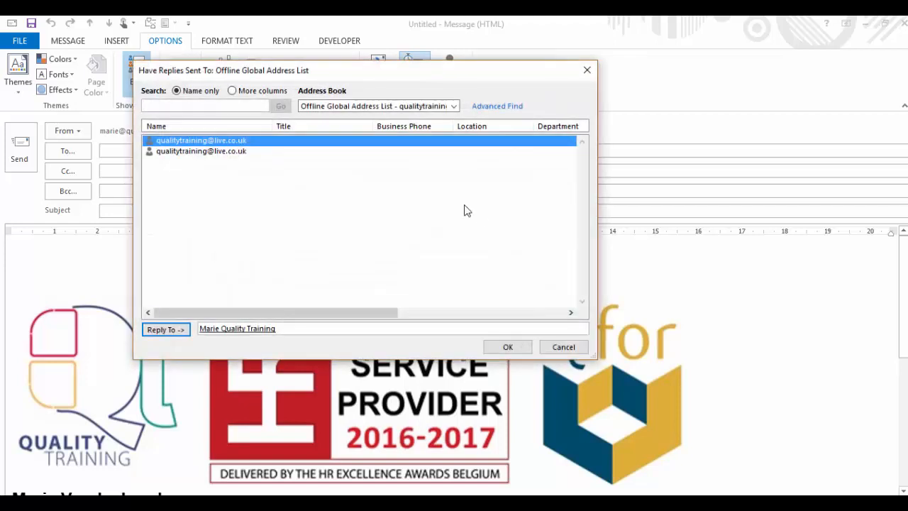
click(405, 105)
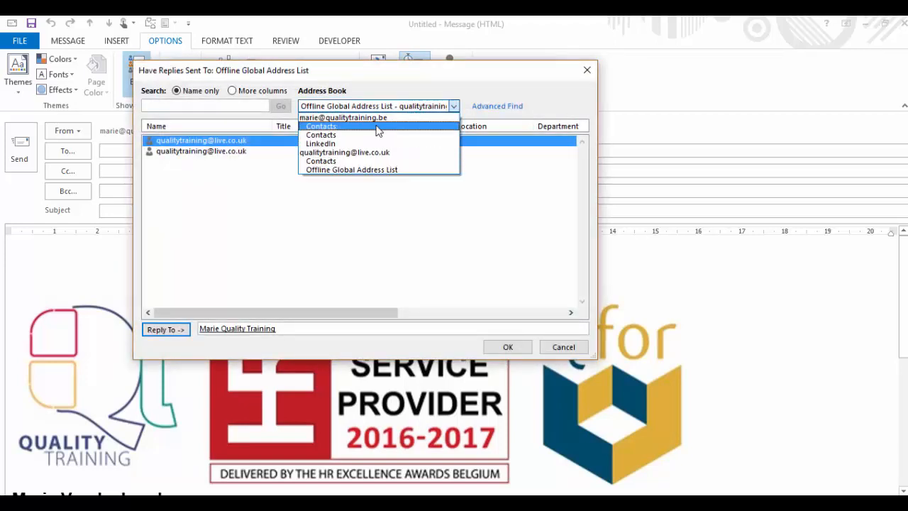
click(375, 128)
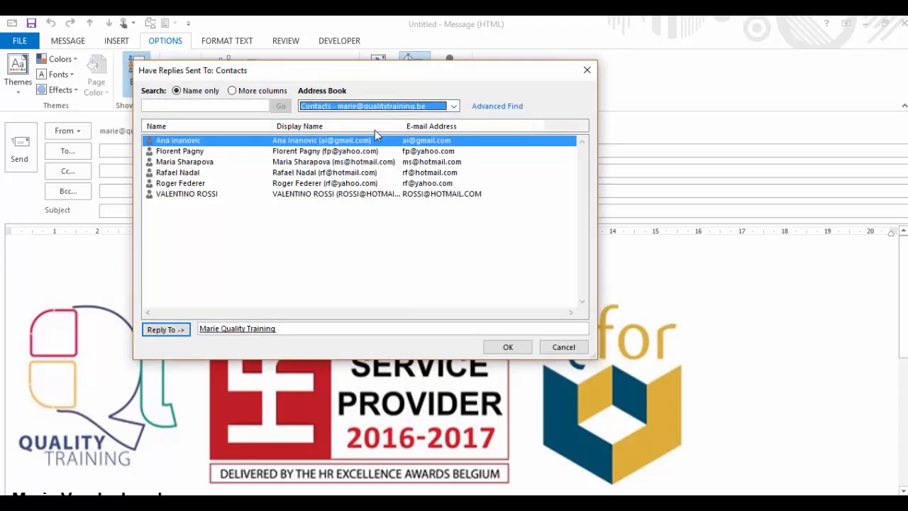
double_click(276, 174)
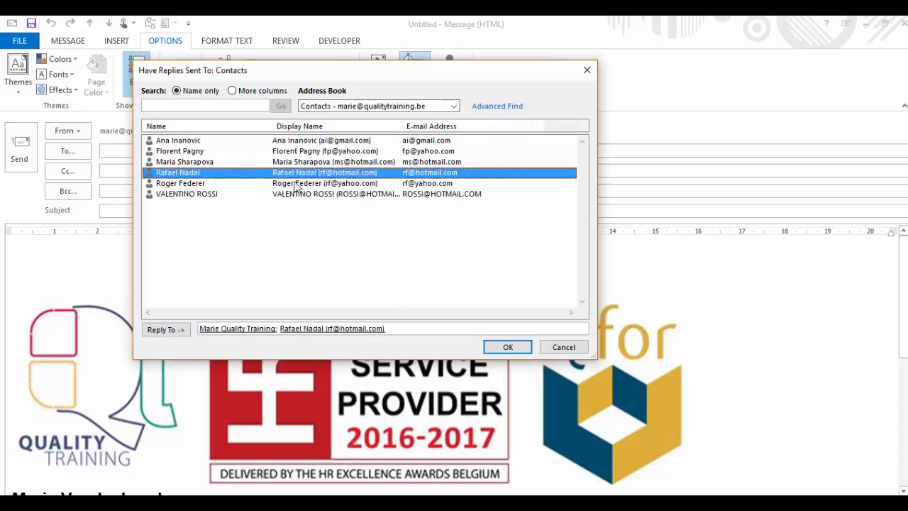
click(507, 347)
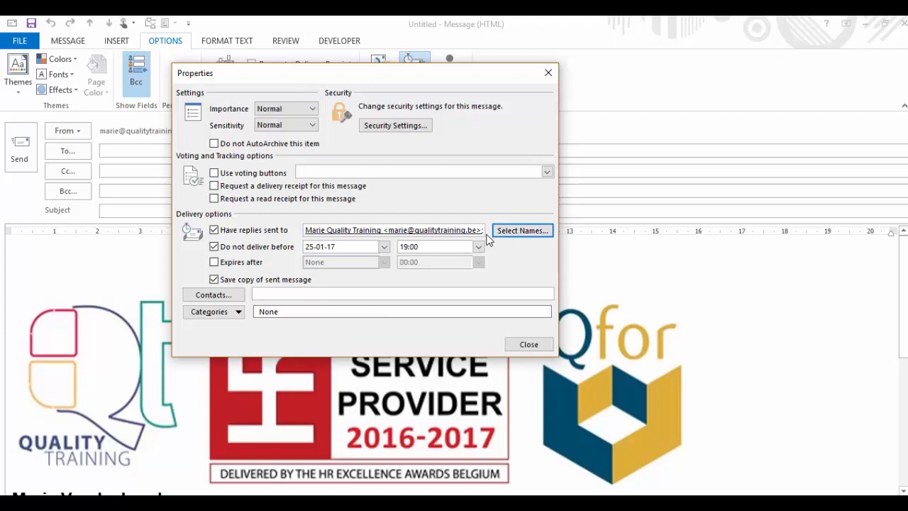
- Set the message to expire after 24-01-17 at 14:00 and close its properties
click(214, 262)
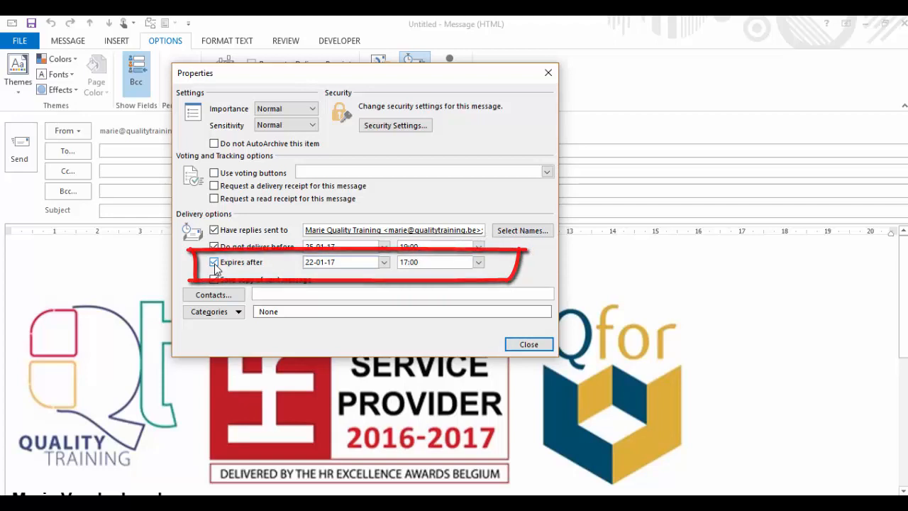
click(383, 261)
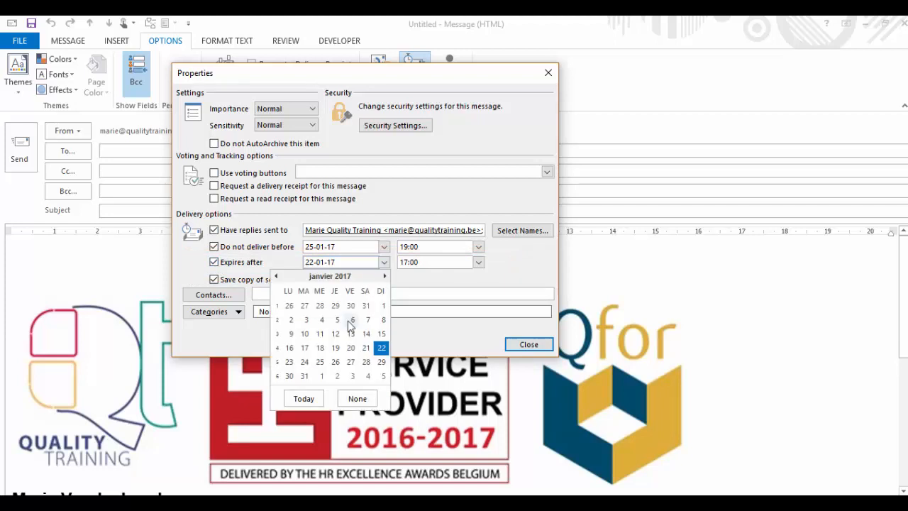
click(307, 364)
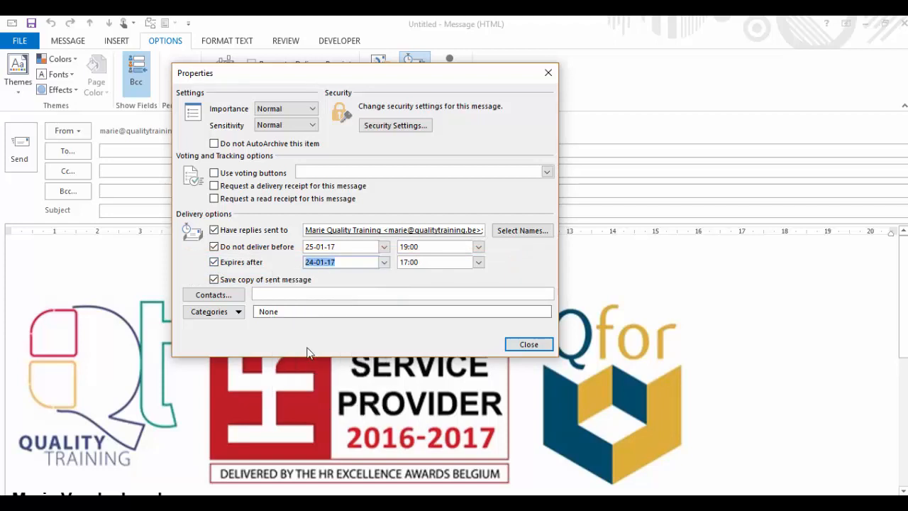
click(349, 264)
click(479, 262)
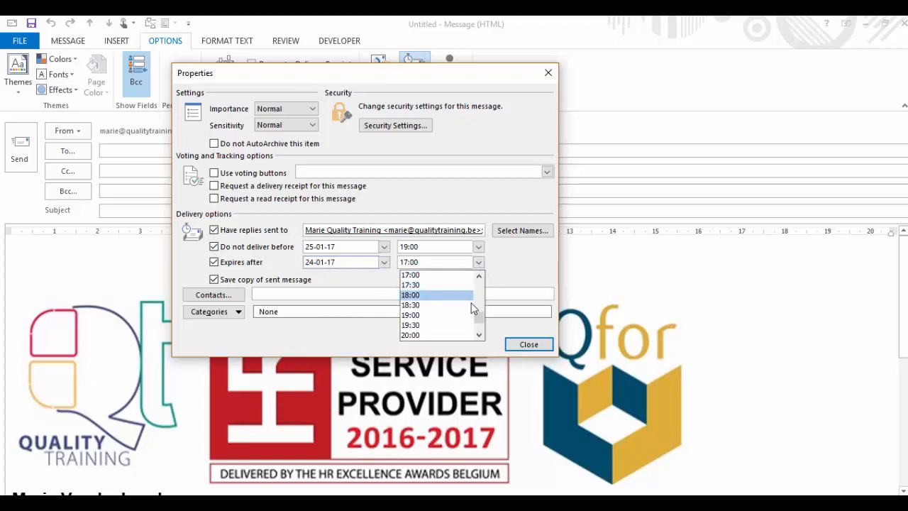
scroll(439, 298, up, 2)
click(428, 285)
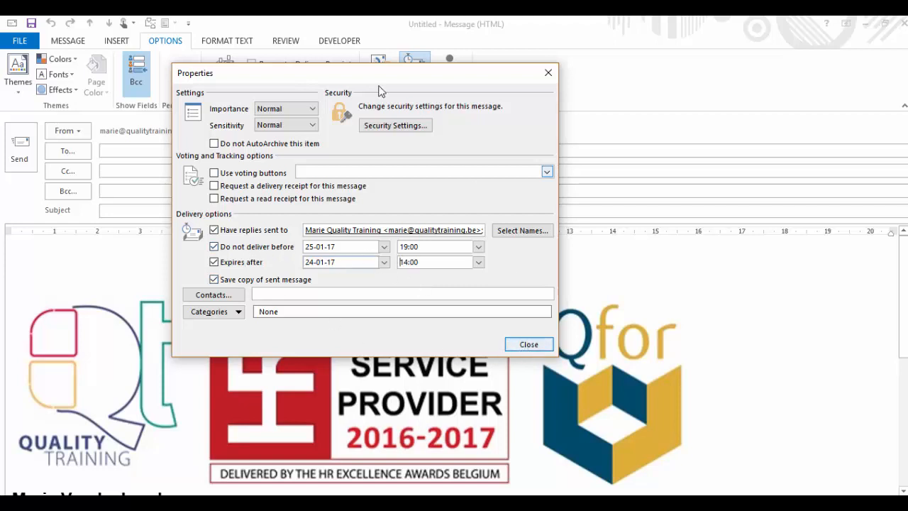
click(527, 344)
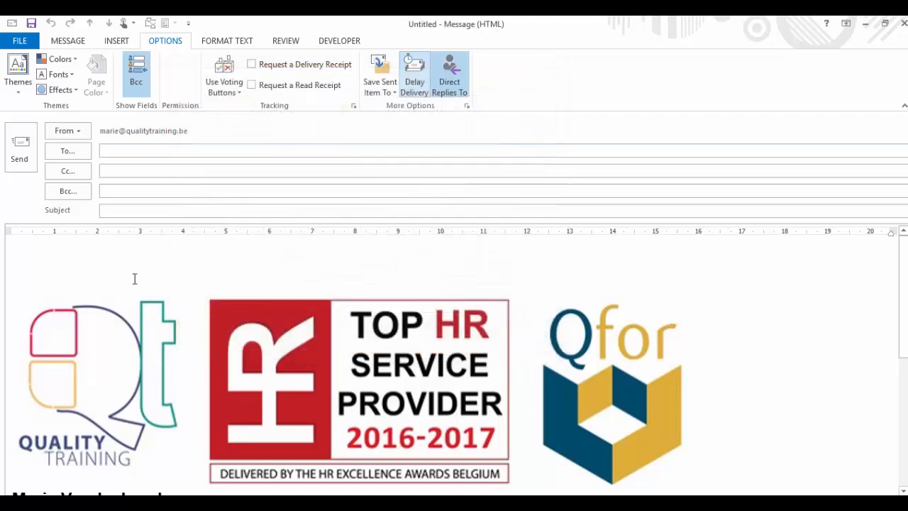
click(371, 151)
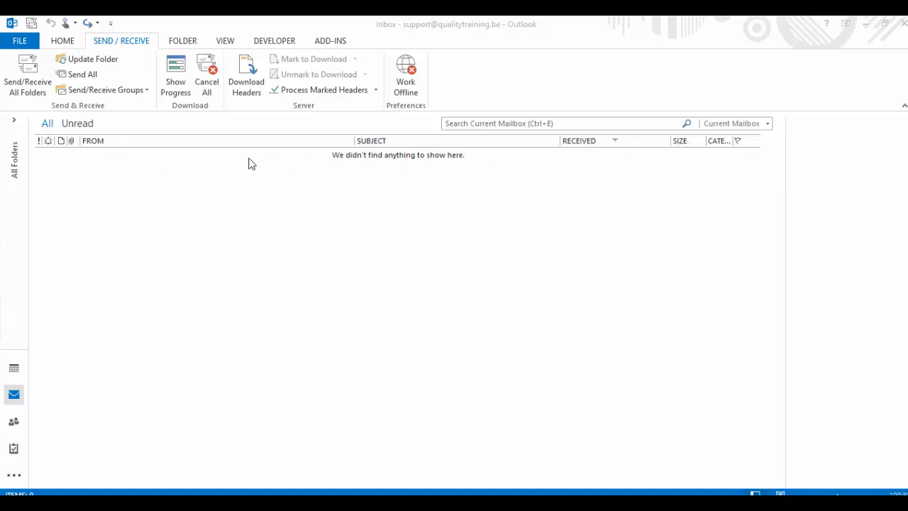
- Open the Field Chooser for the inbox columns, browse its field categories and place it in the middle of the empty message list
right_click(285, 145)
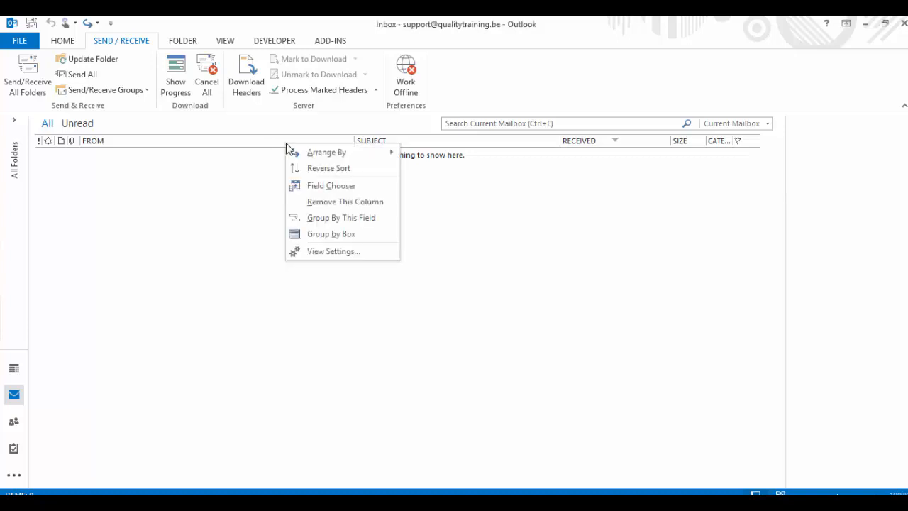
click(323, 186)
drag(830, 227, 346, 186)
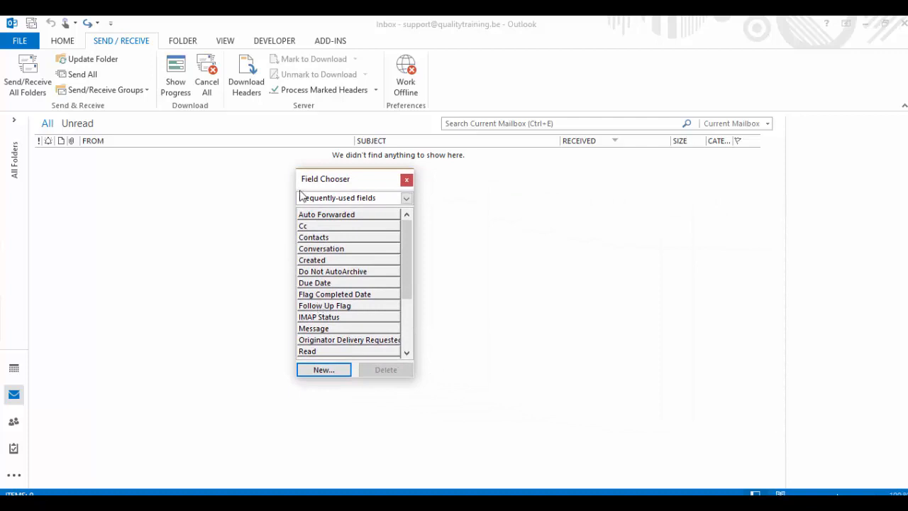
click(406, 199)
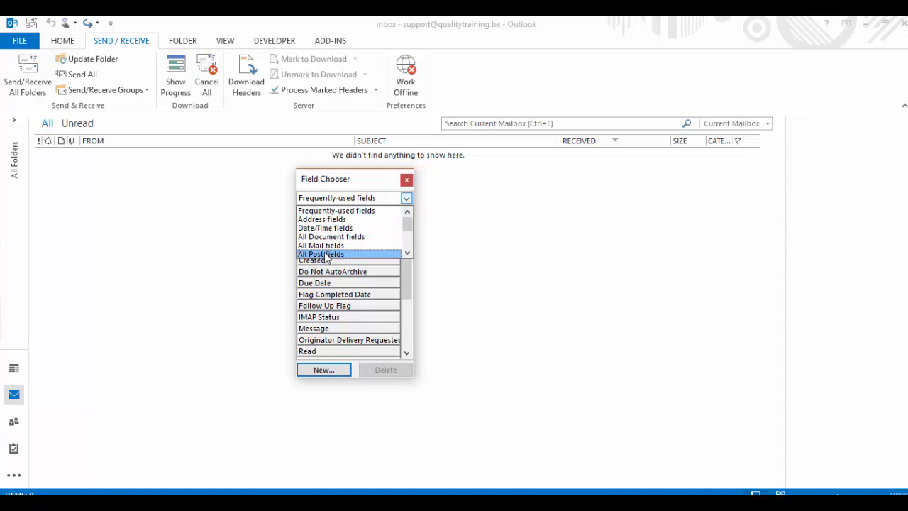
mouse_move(408, 228)
mouse_down()
mouse_move(409, 247)
mouse_move(411, 213)
mouse_up()
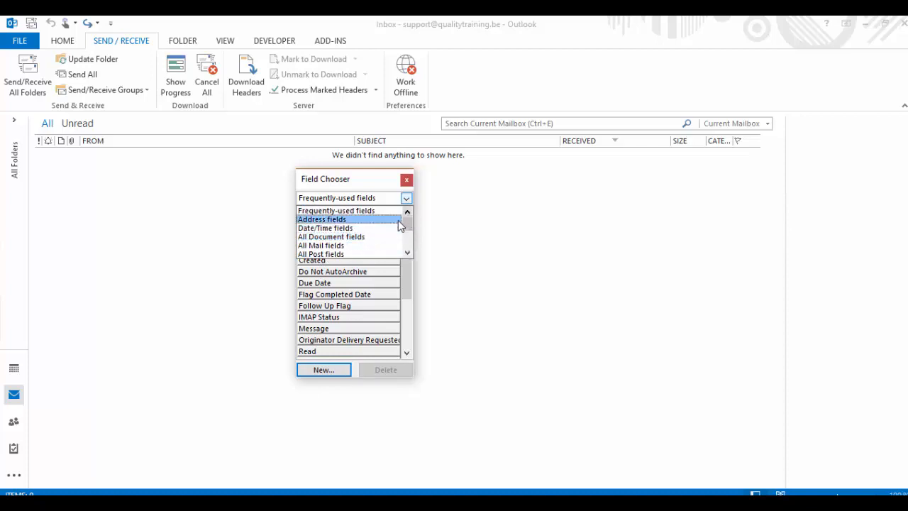
click(410, 197)
drag(348, 178, 351, 217)
- Try the Cc field as a column between From and Subject in the inbox, and remove it again
drag(338, 268, 430, 141)
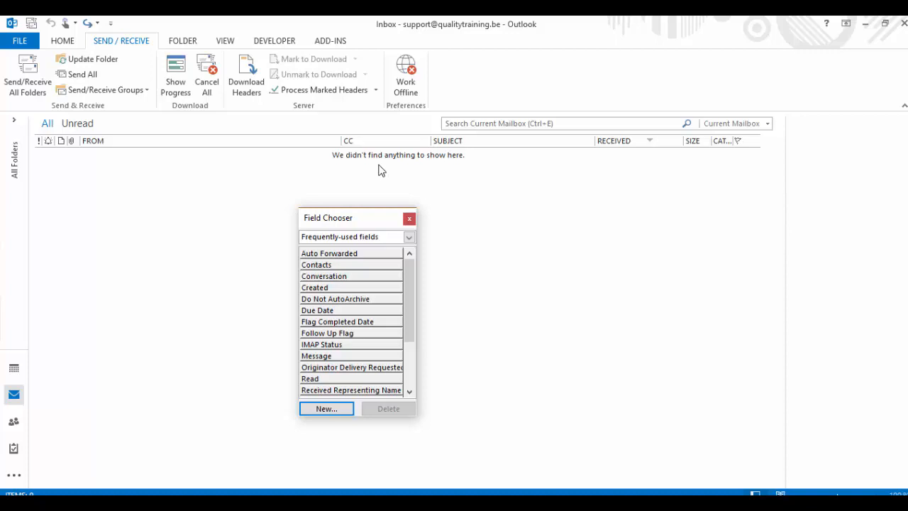
drag(381, 145, 481, 250)
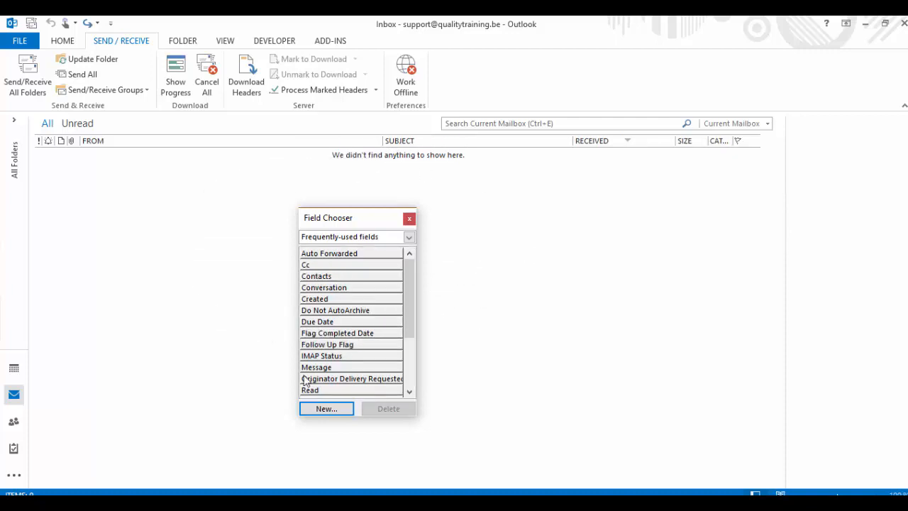